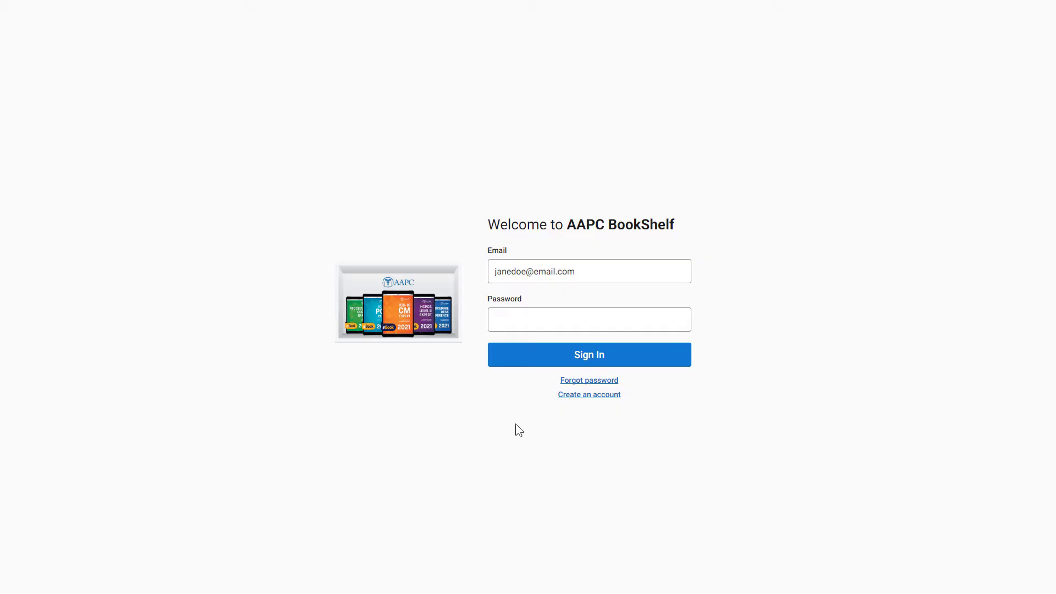
Step: Sign in to AAPC Bookshelf by entering the account password
click(517, 319)
text(p)
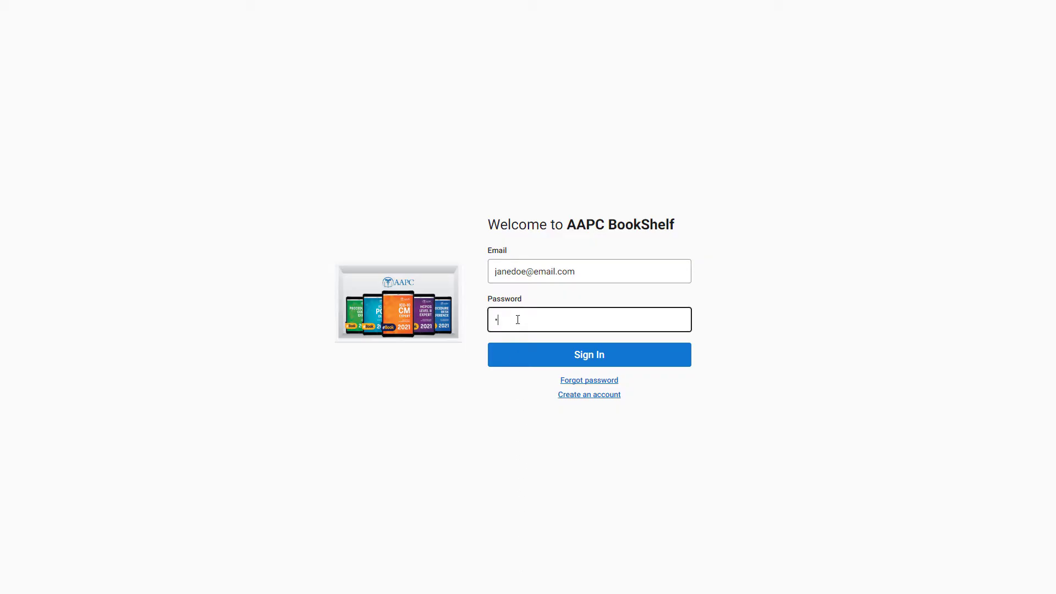
text(assword)
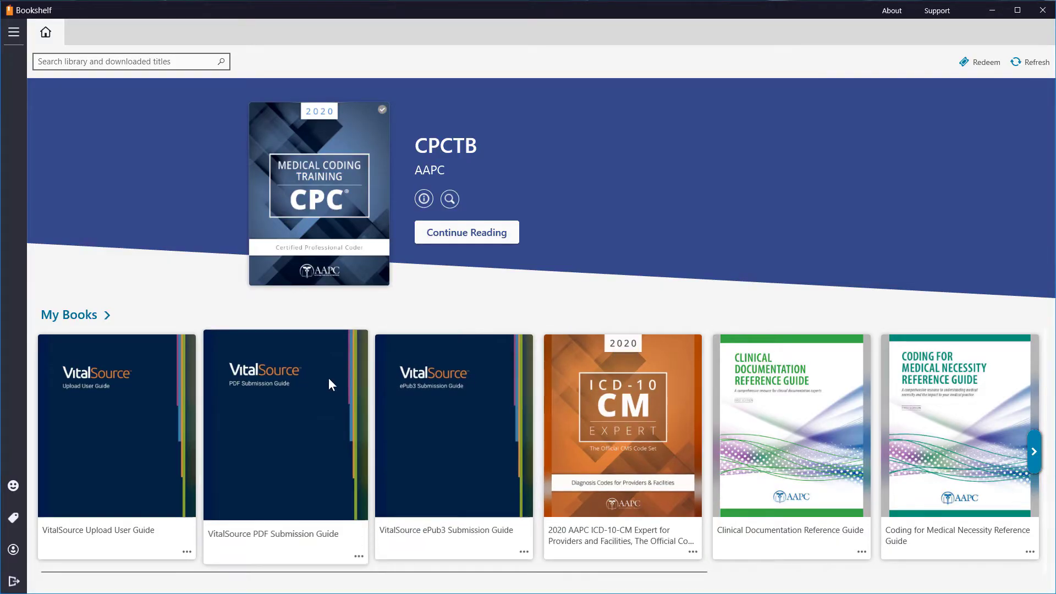
Step: Open the CPC training book from My Books and advance to Chapter 1, The Business of Medicine
scroll(572, 386, down, 5)
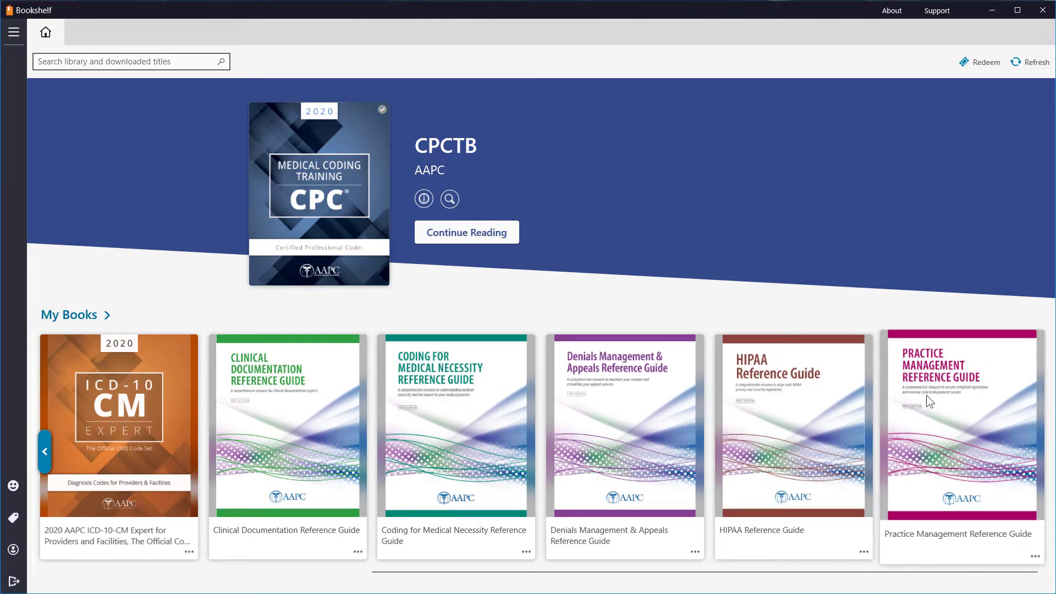
scroll(284, 390, up, 5)
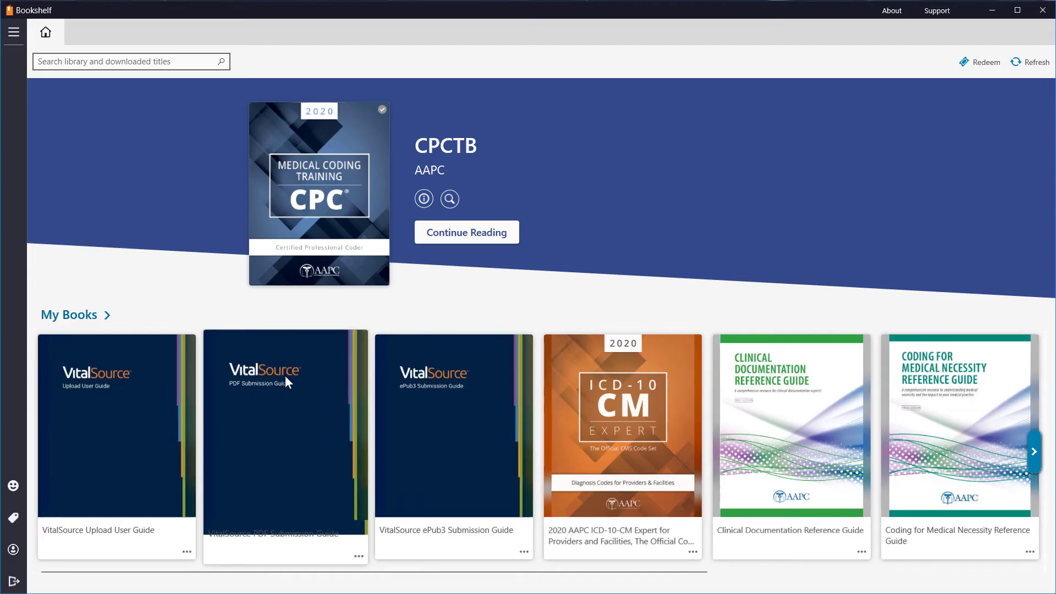
click(322, 206)
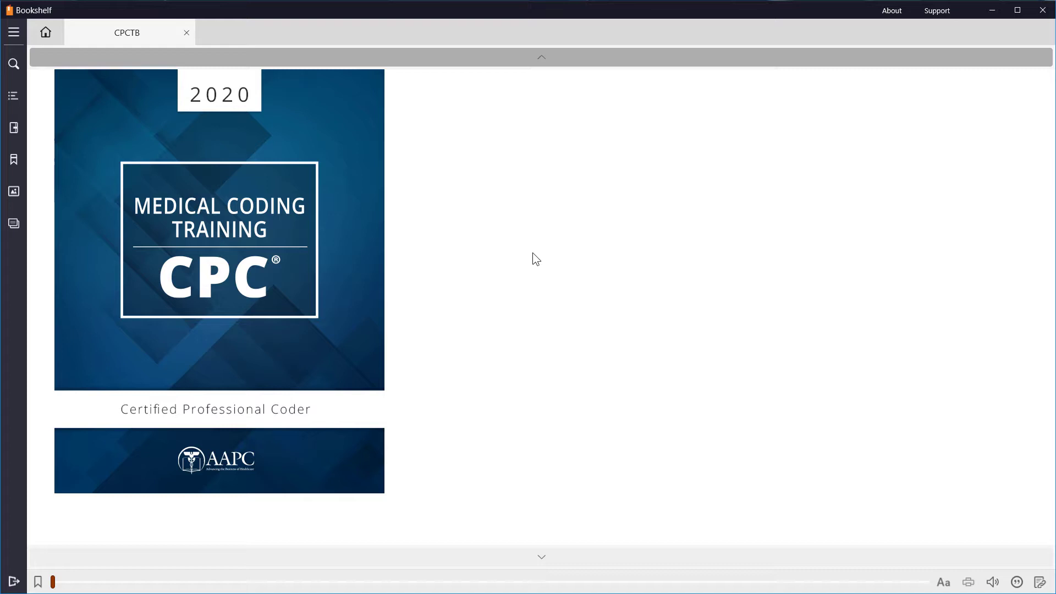
click(533, 557)
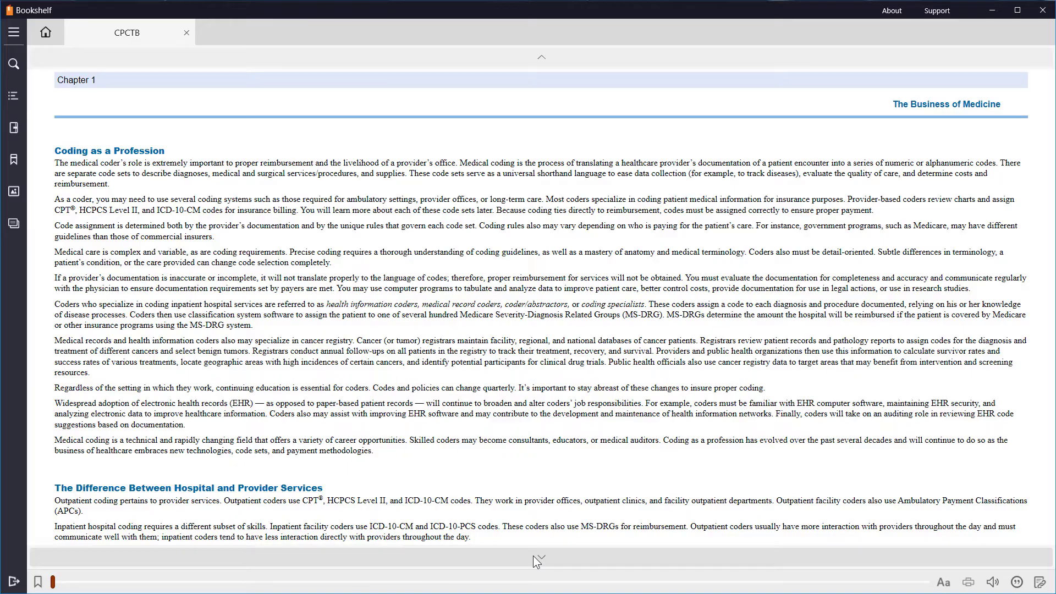
Step: Make the book text one size larger and set 1.5 line spacing in the display options
click(944, 584)
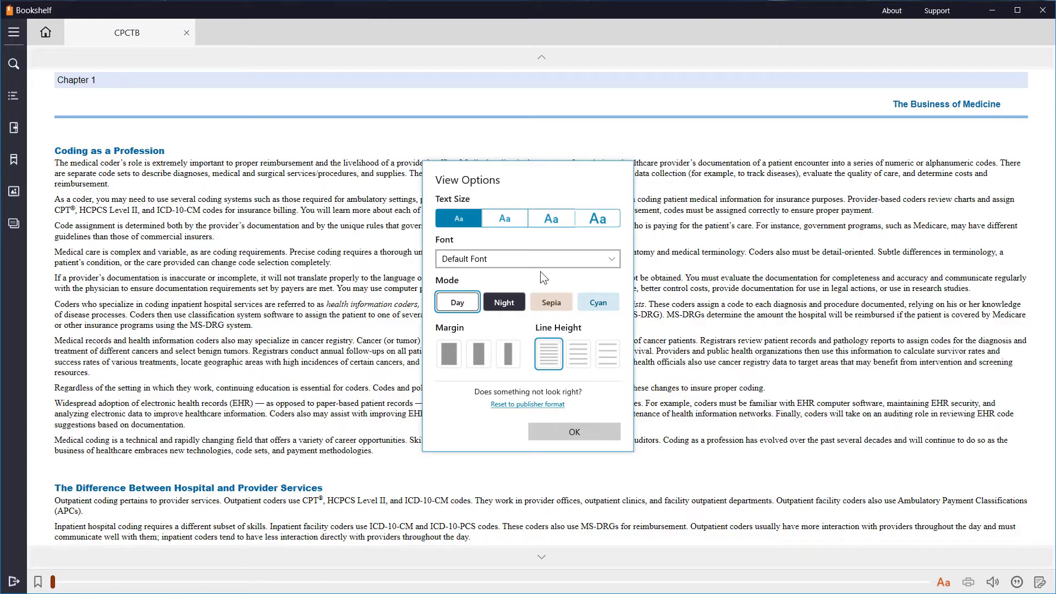
click(504, 219)
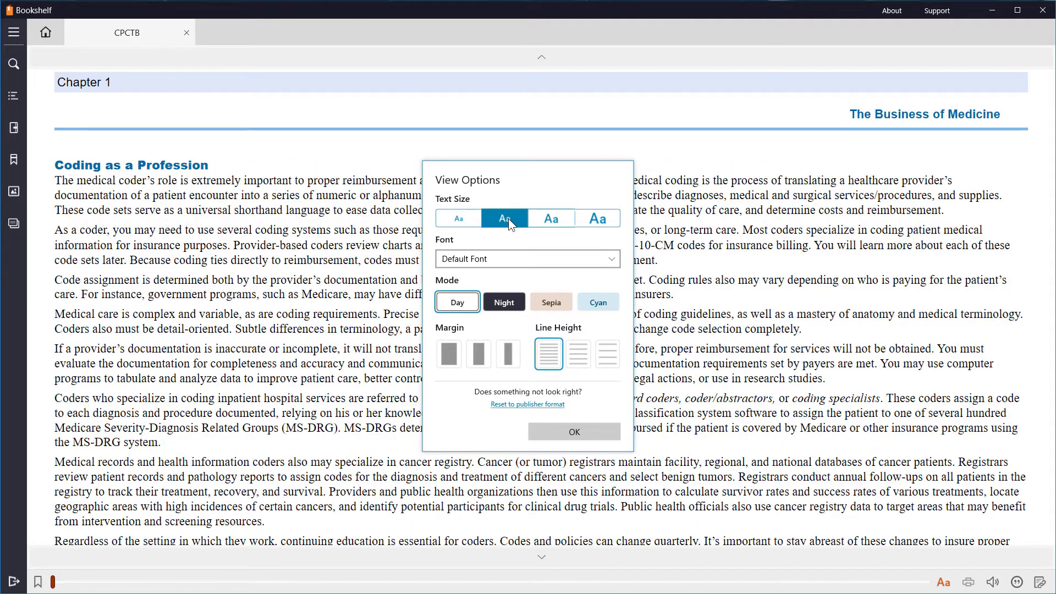
click(578, 355)
Step: Apply the display settings and scroll down to the chapter's intro video
click(581, 430)
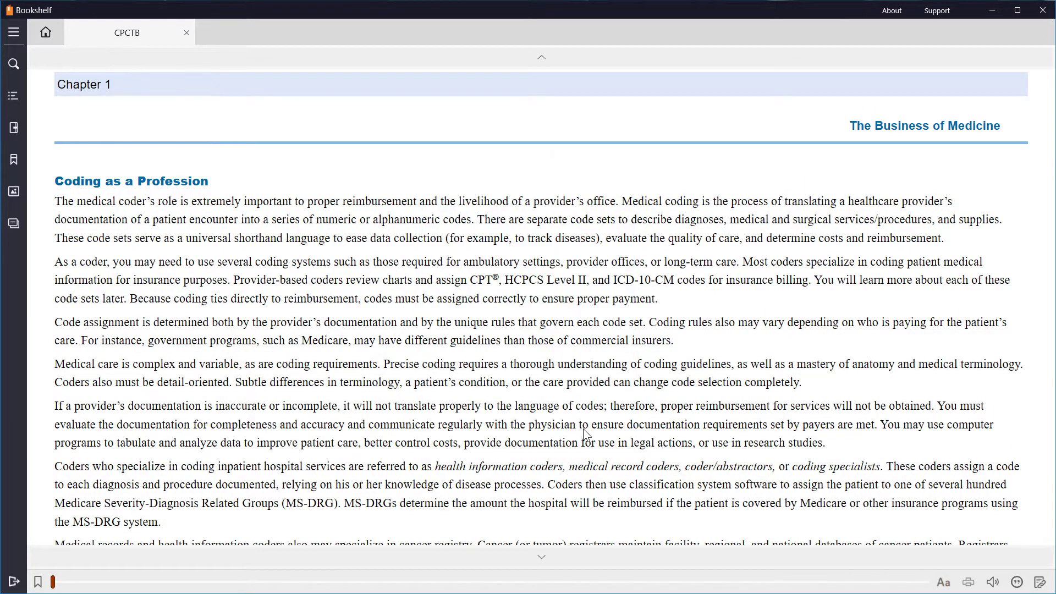
scroll(516, 415, down, 4)
scroll(508, 400, down, 12)
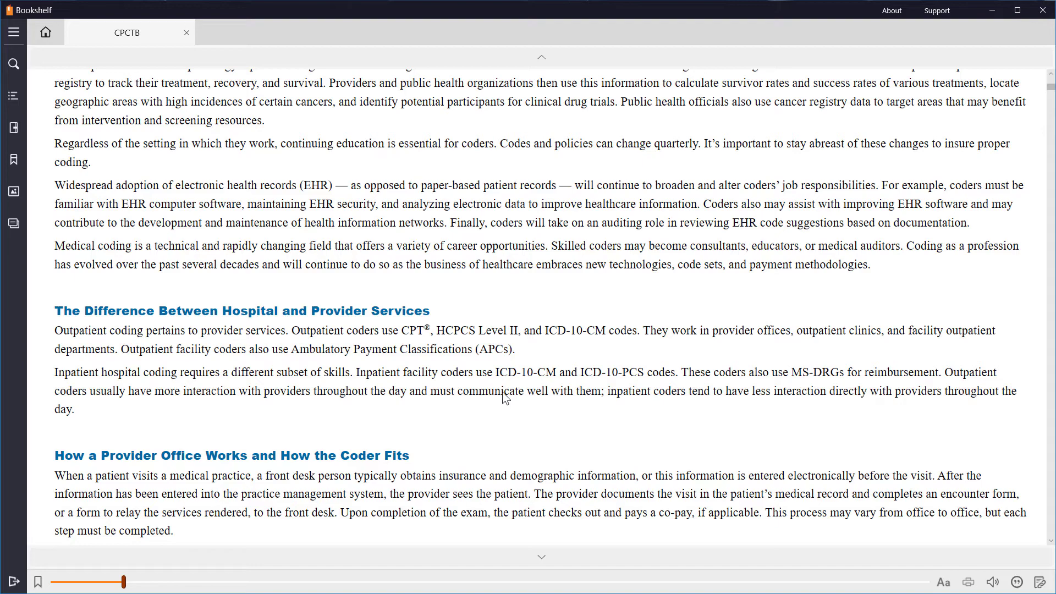
scroll(497, 391, down, 5)
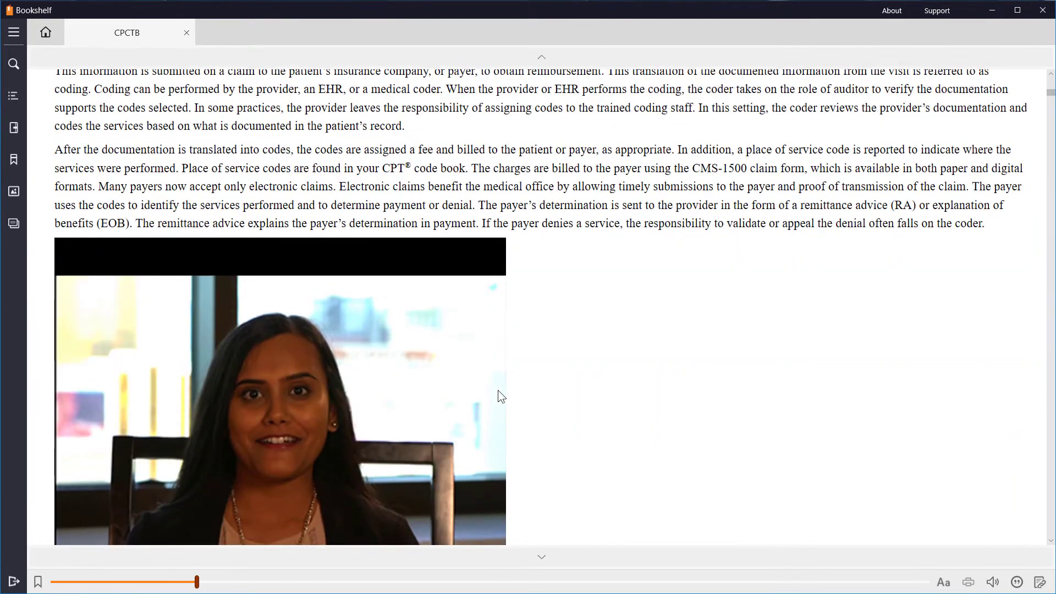
Step: Play the intro video, pause it at 00:05, and turn on read-aloud for the page
click(71, 529)
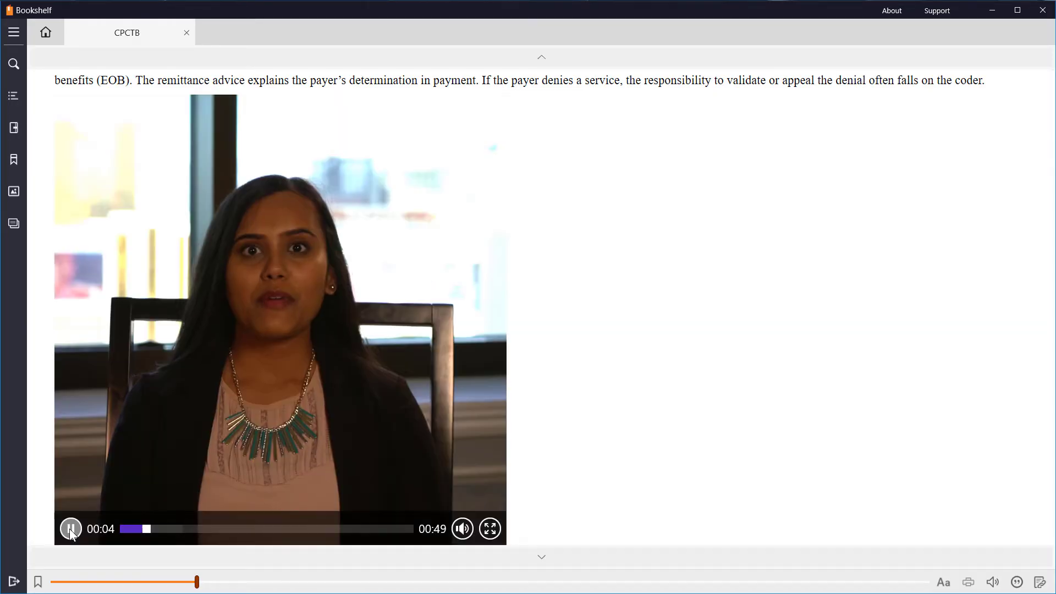
click(71, 529)
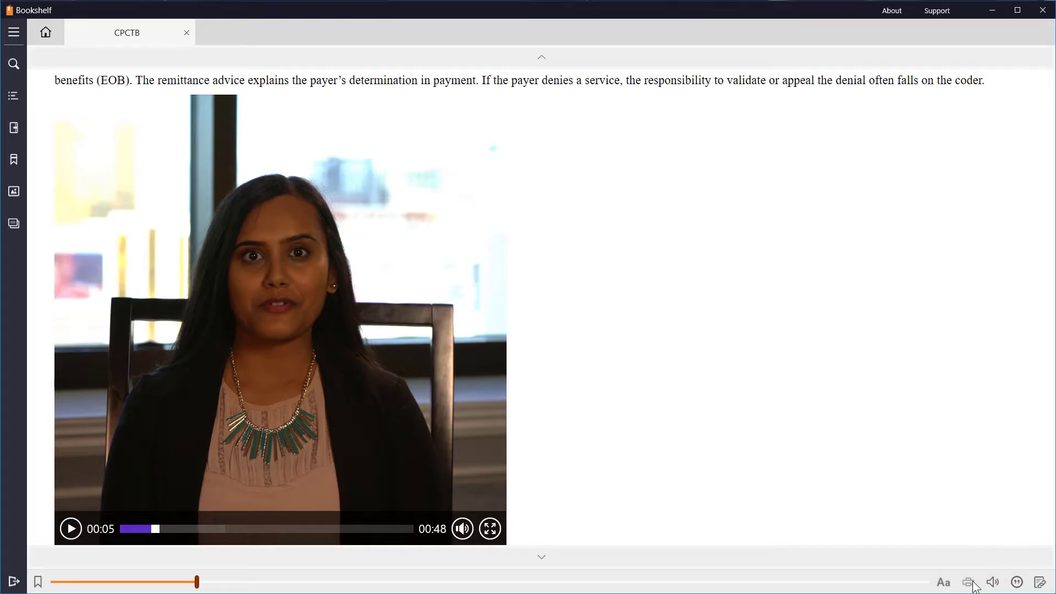
click(993, 582)
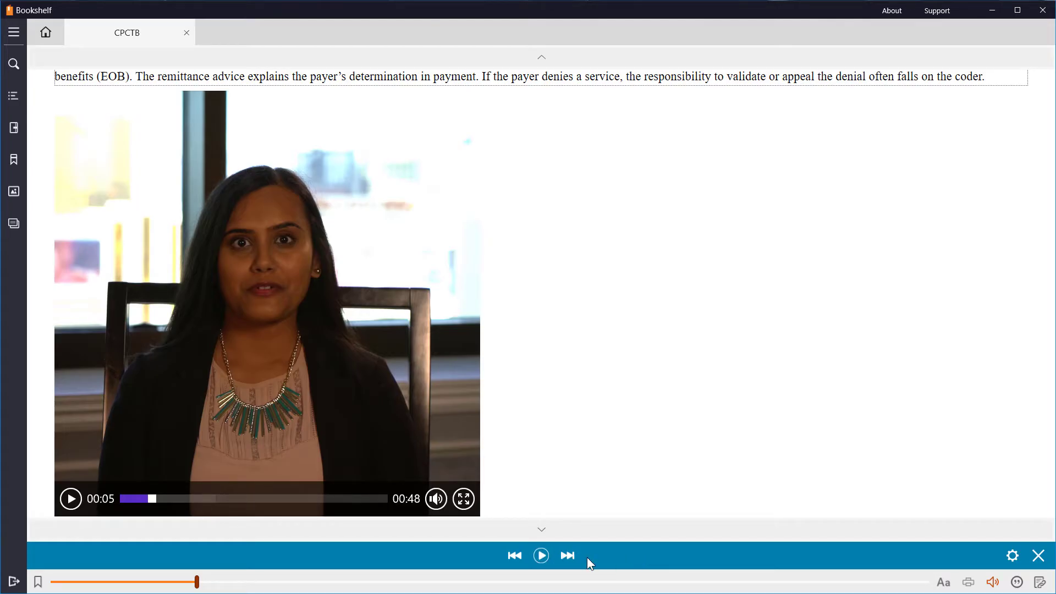
click(1014, 555)
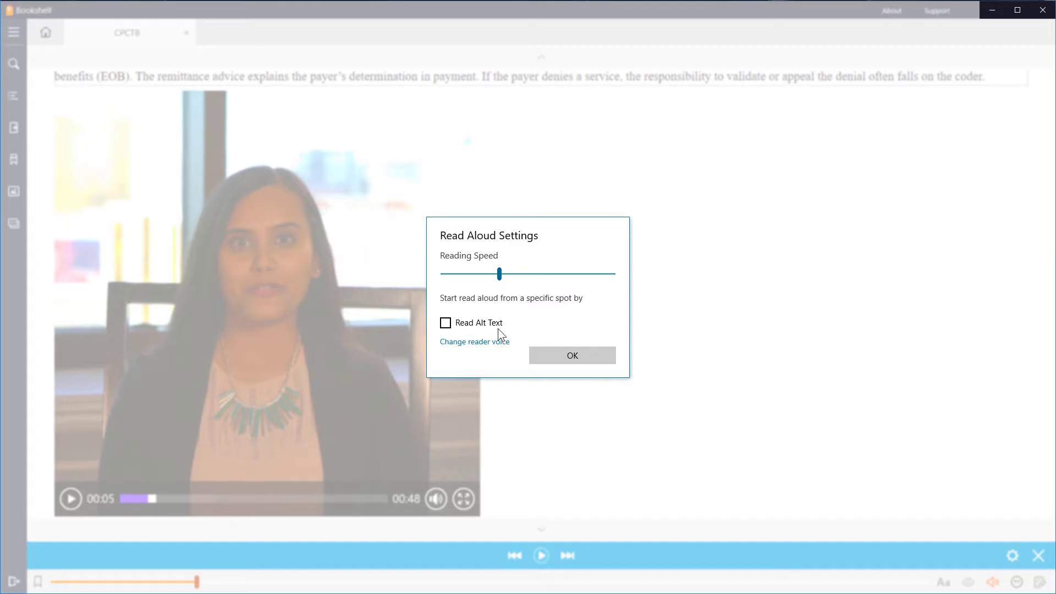
click(553, 360)
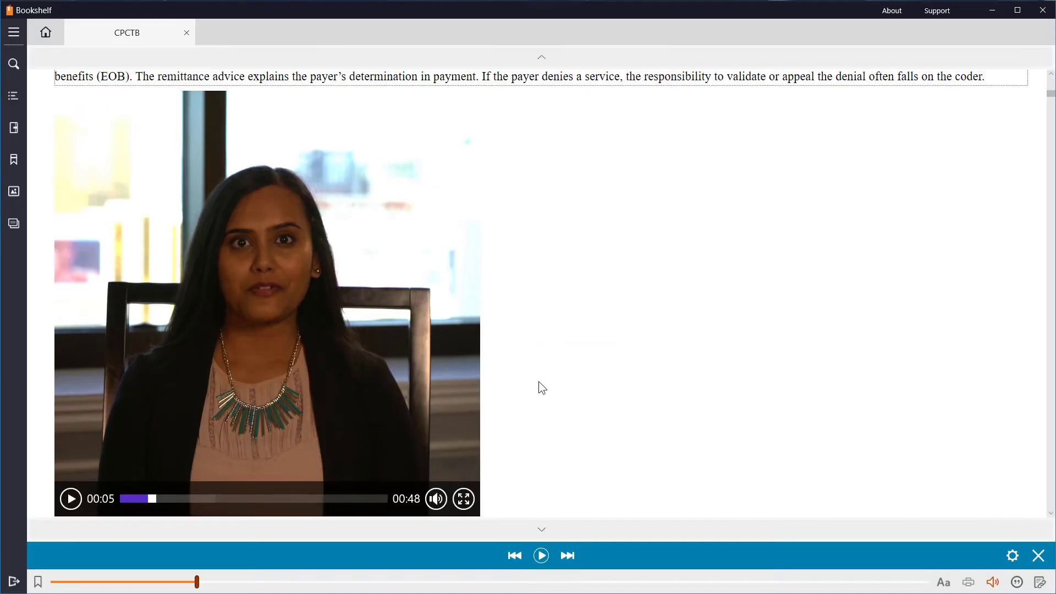
scroll(537, 383, down, 6)
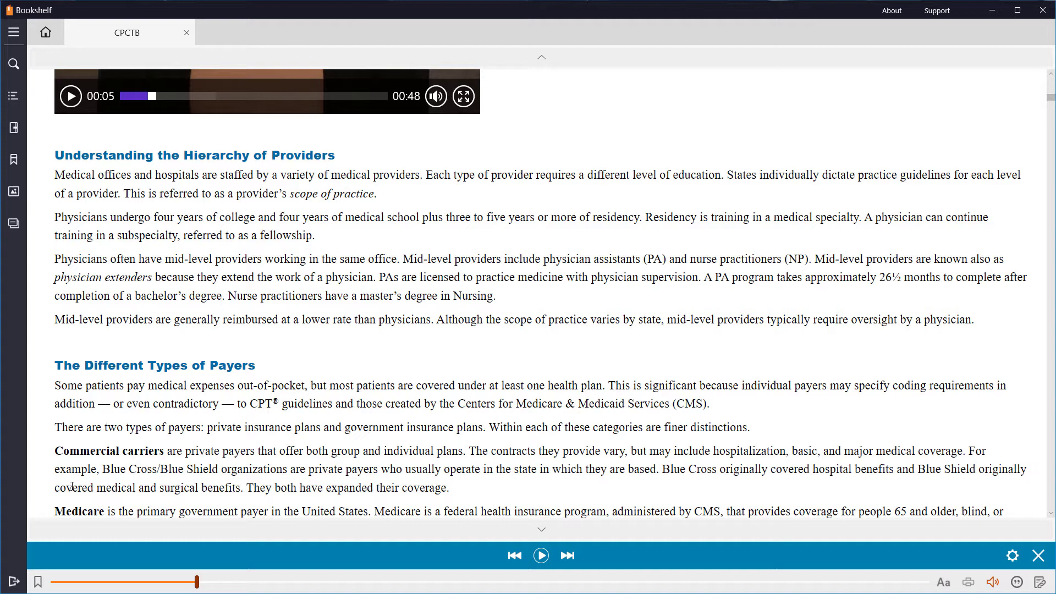
double_click(85, 450)
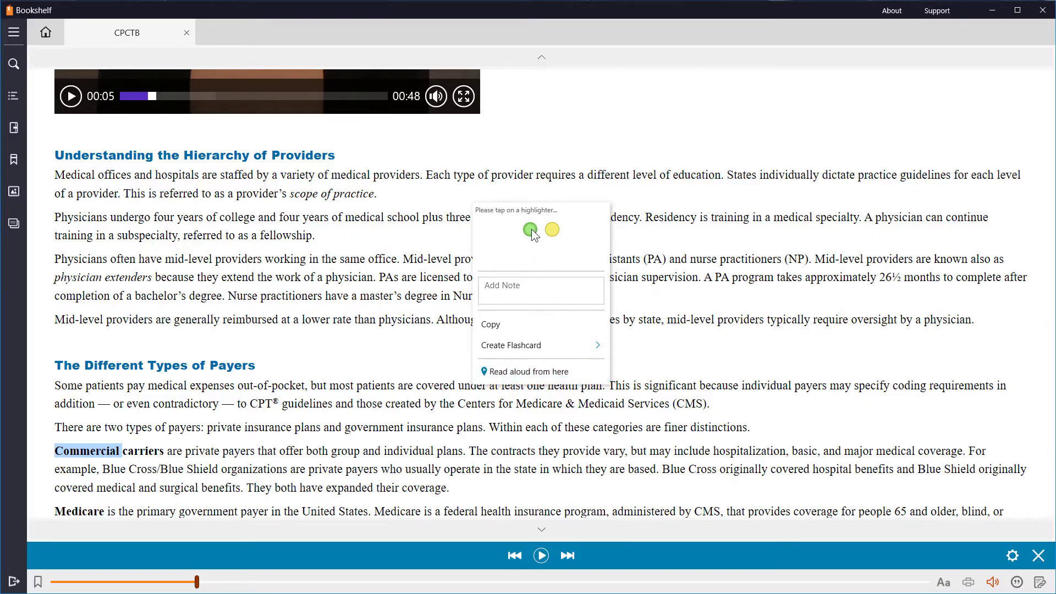
click(531, 285)
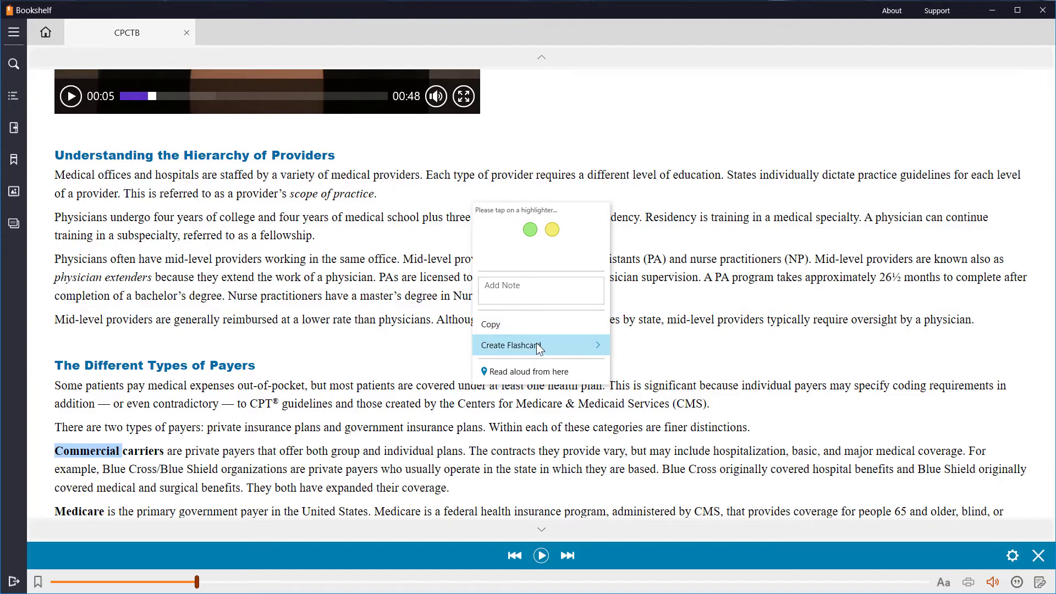
click(425, 380)
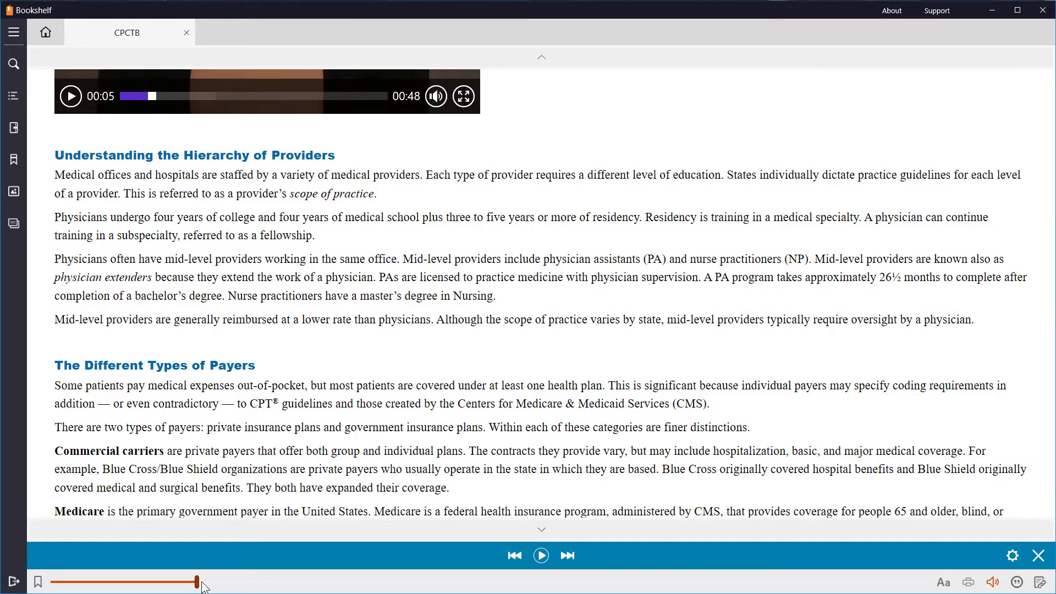
Step: Jump ahead in the chapter, bookmark Chapter 1: The Business of Medicine, then open book search
drag(204, 586, 285, 587)
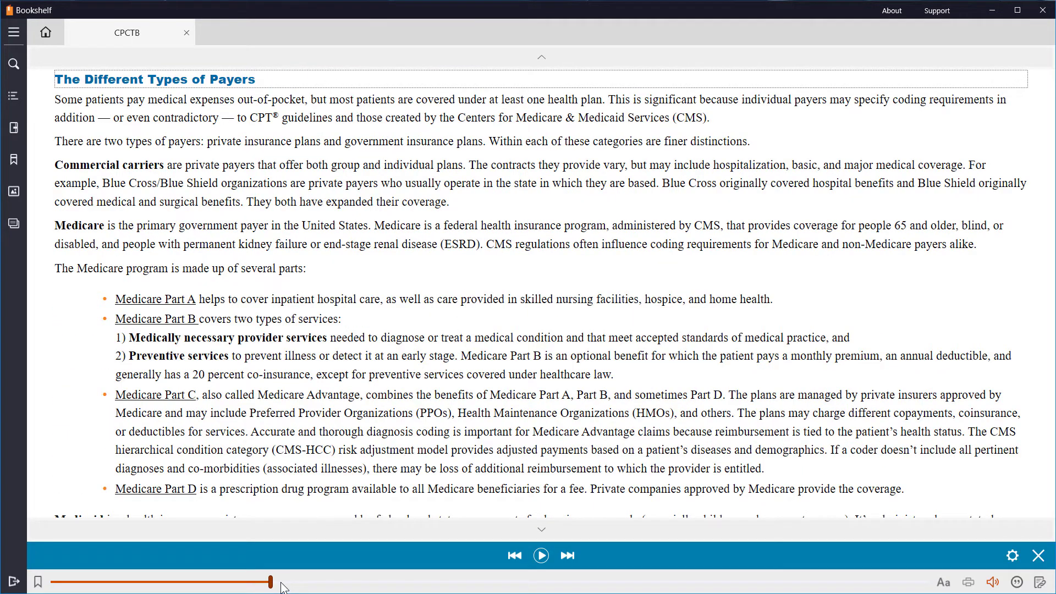
click(38, 582)
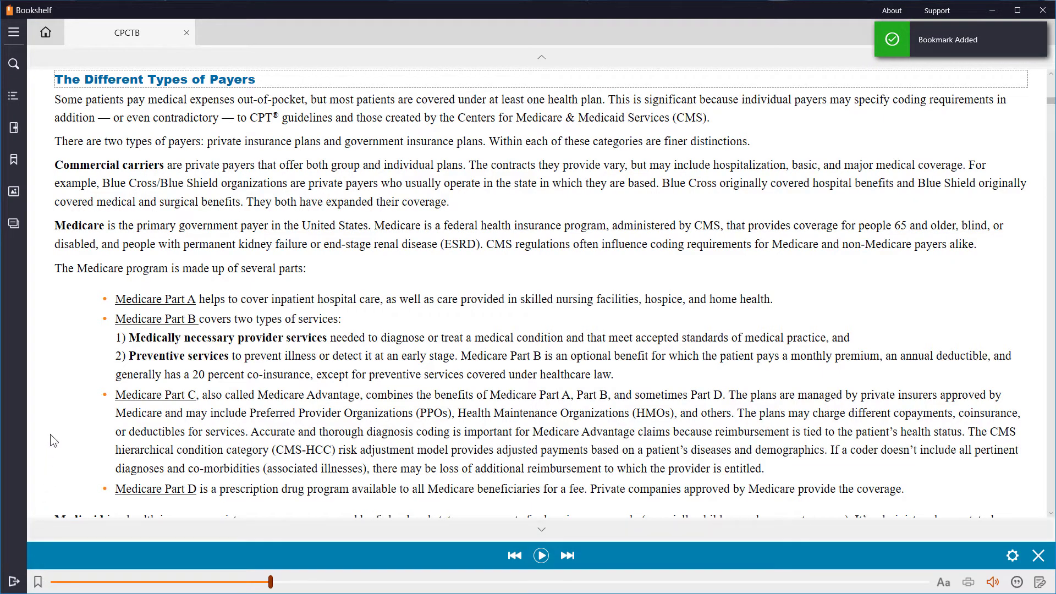
click(20, 159)
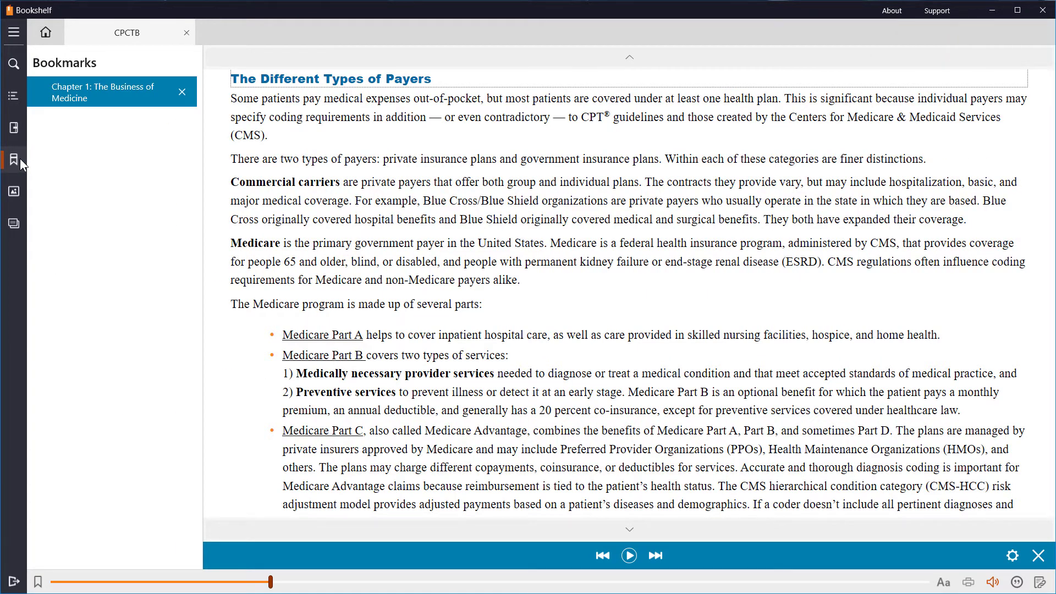
click(20, 158)
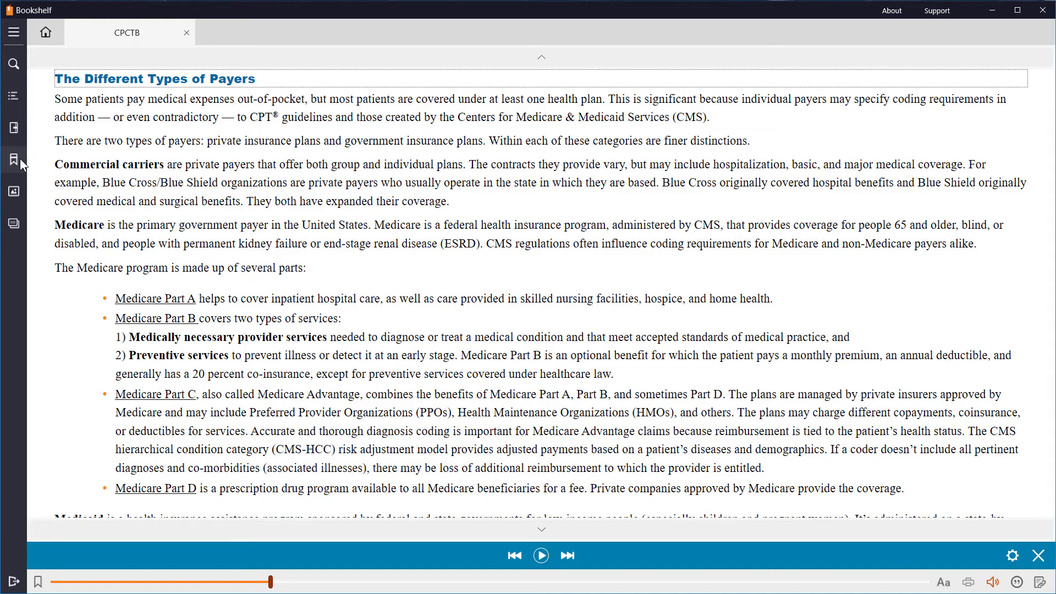
click(17, 64)
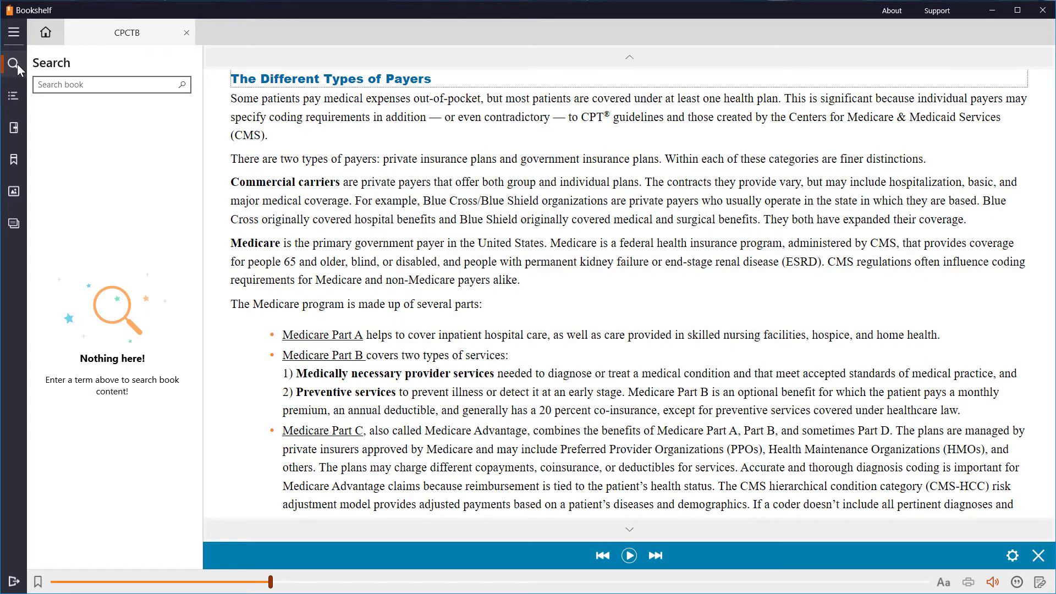
Step: Search the book for 'MACRA' and go to the first hit about MACRA and MIPS
click(53, 84)
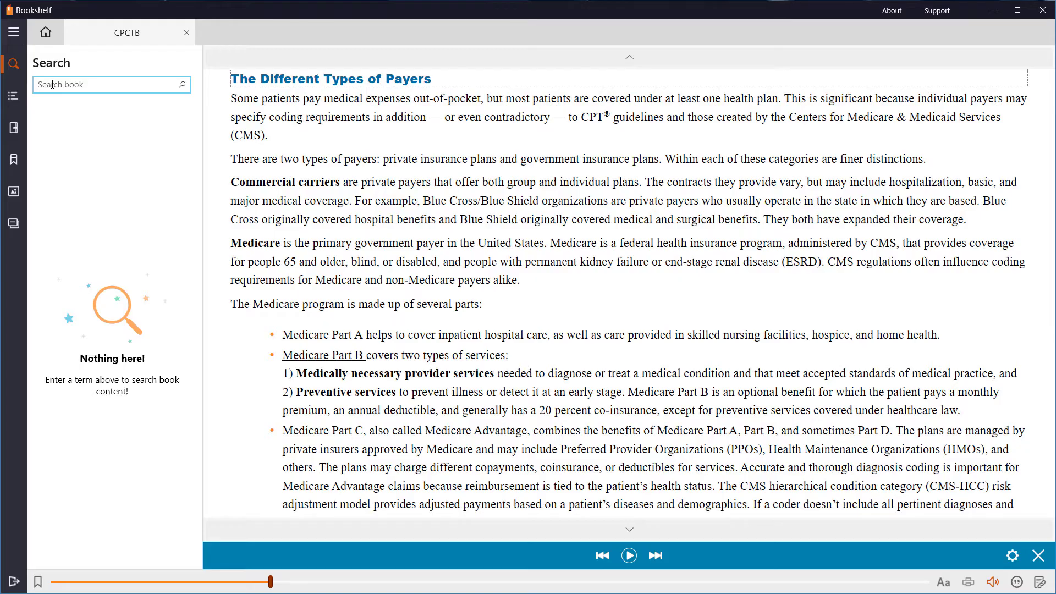
click(53, 84)
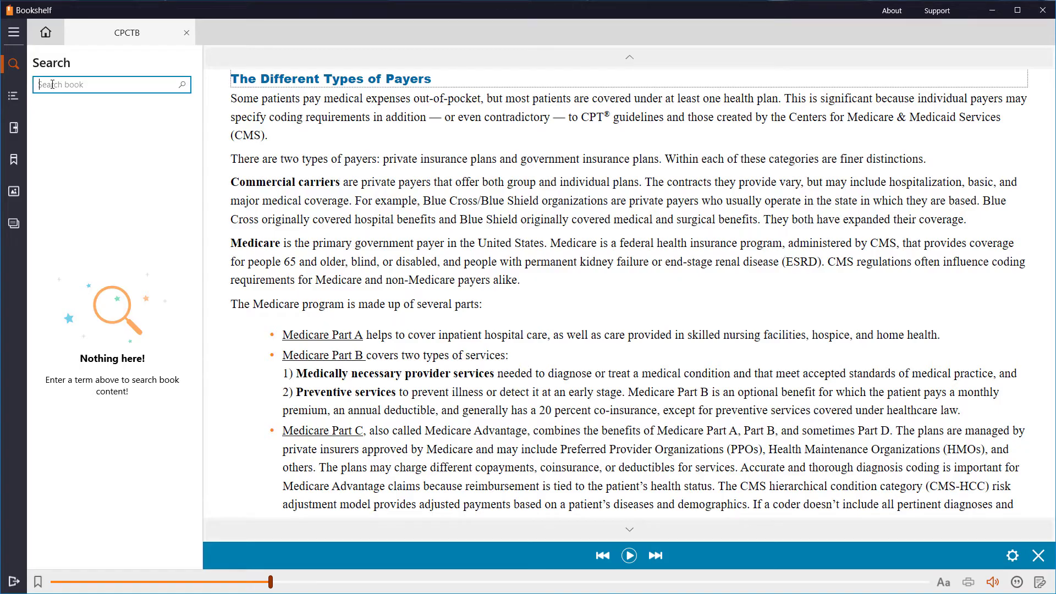
text(MACRA)
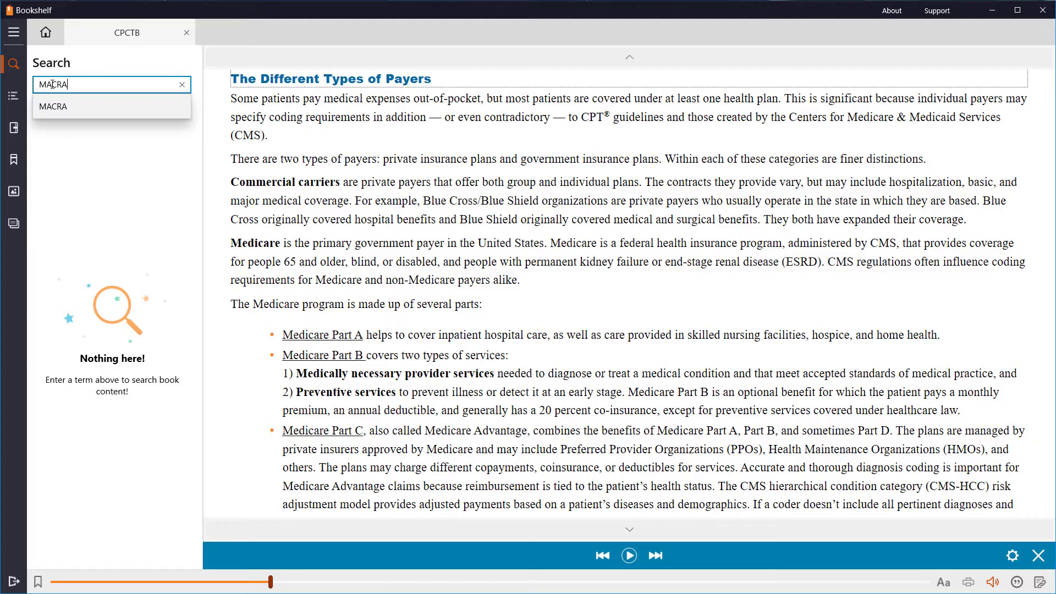
key(Return)
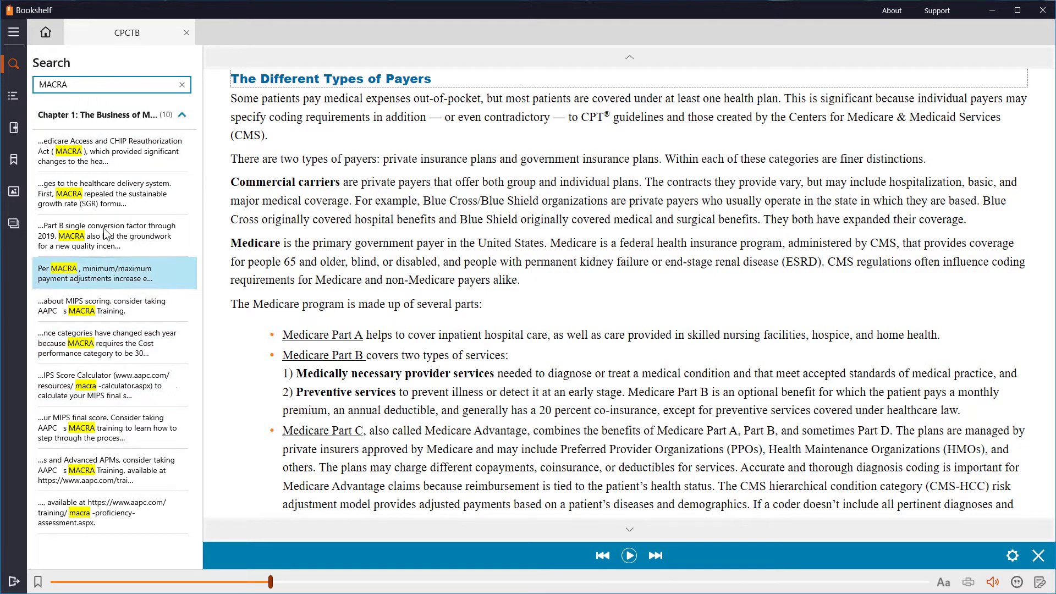
click(108, 157)
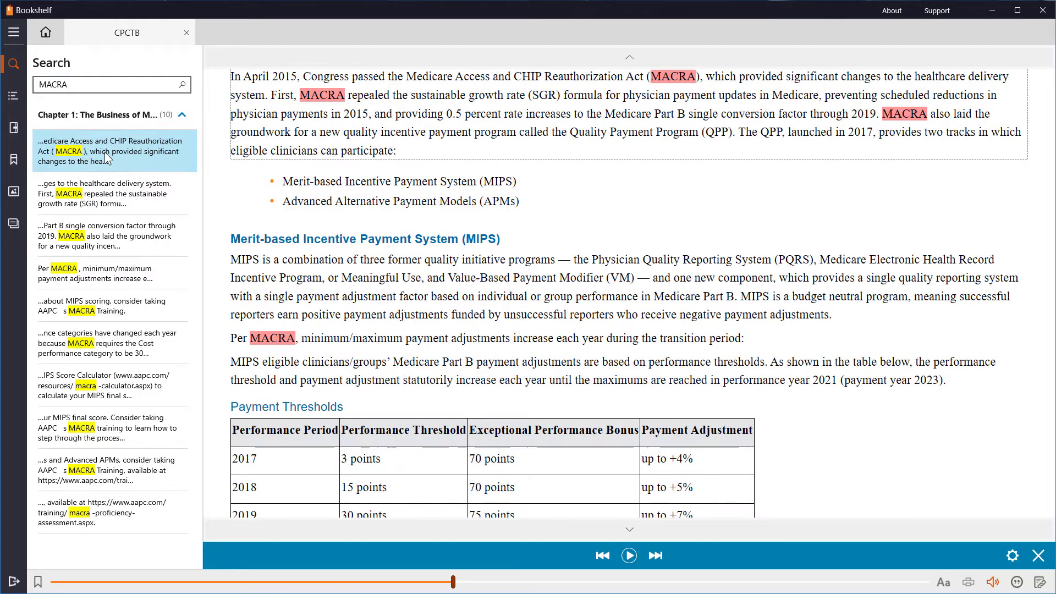
Step: Use the table of contents to reach Chapter 7's HCPCS Level II Codes and scroll to Modifiers
click(17, 96)
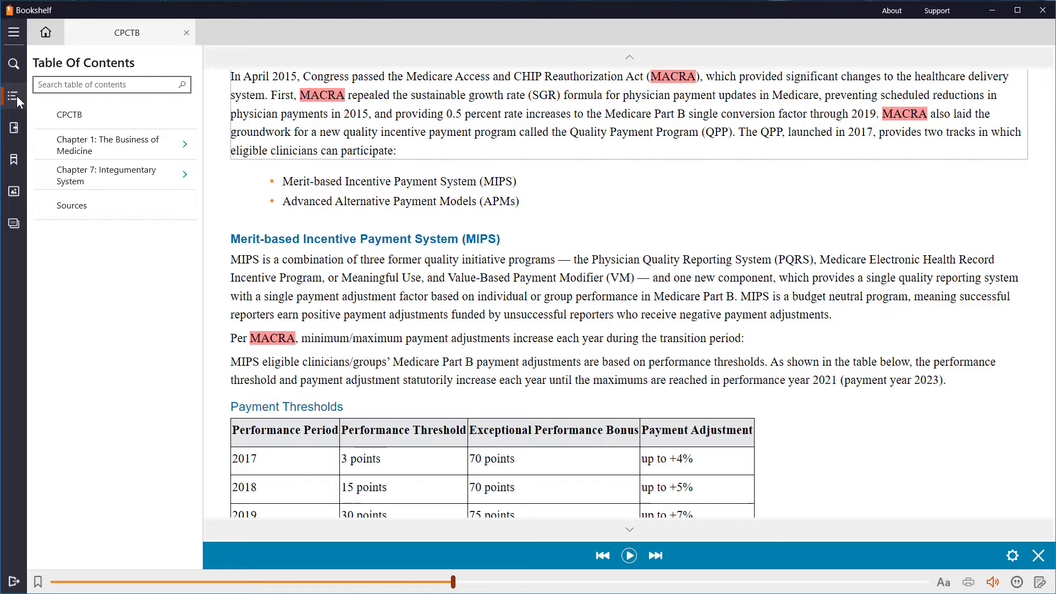
click(107, 175)
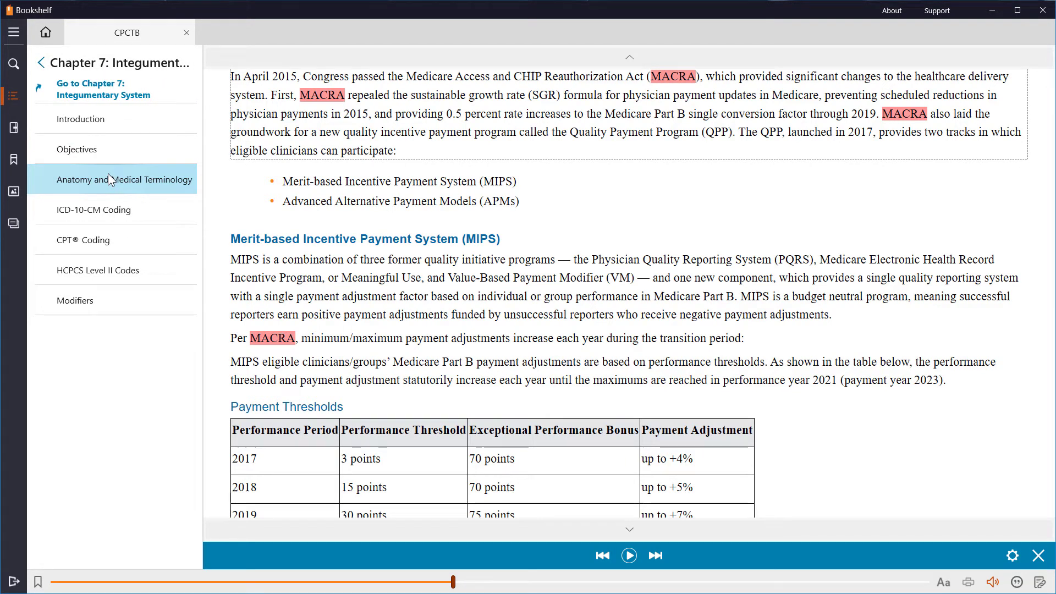
click(141, 269)
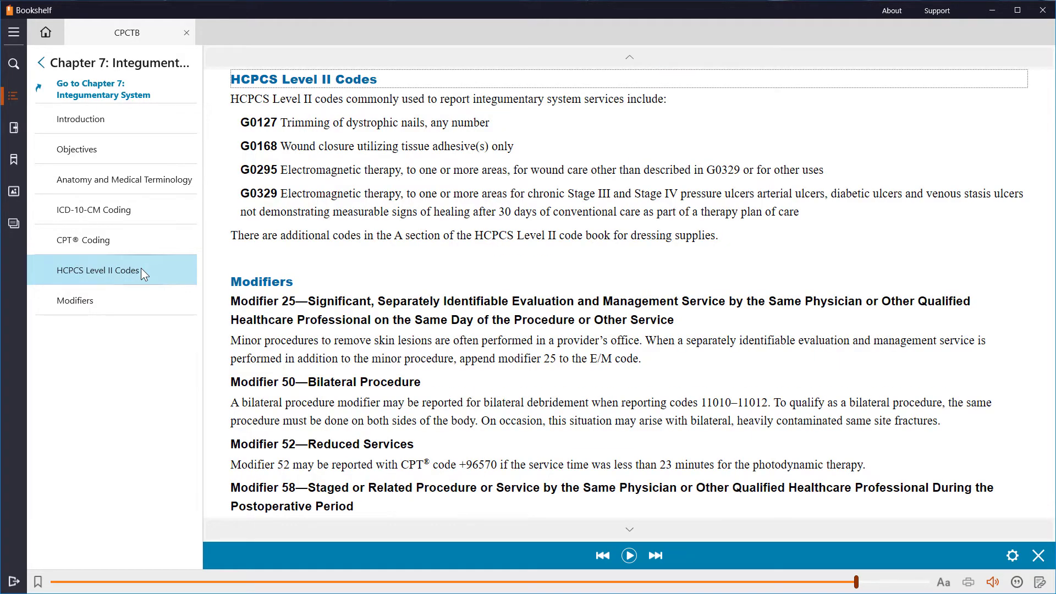
scroll(249, 348, down, 3)
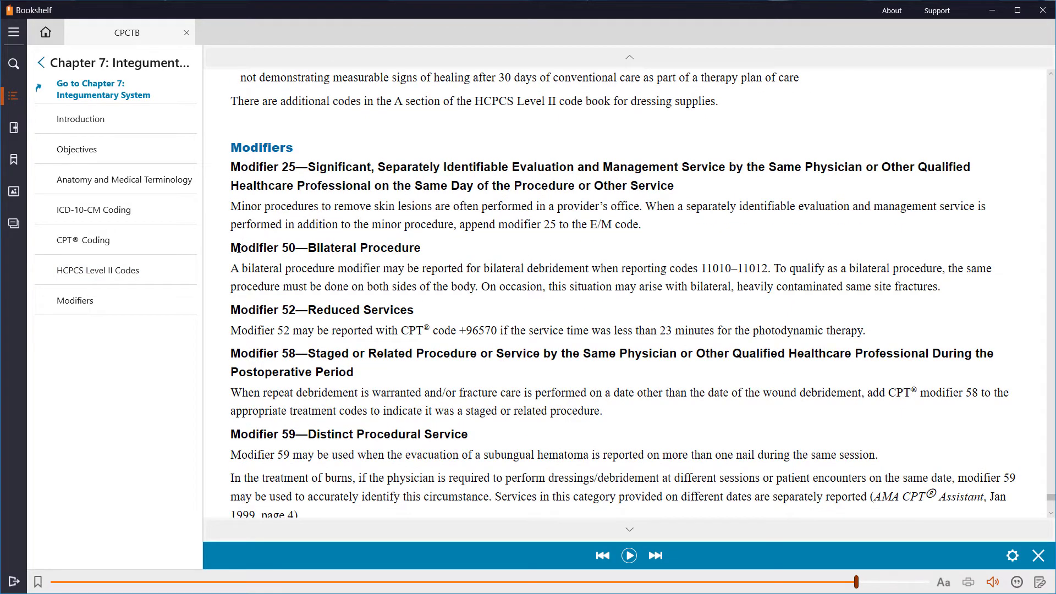
Step: Highlight the Modifier 50—Bilateral Procedure heading in Groovy Green with the note 'Study this'
drag(231, 248, 295, 248)
drag(426, 250, 235, 251)
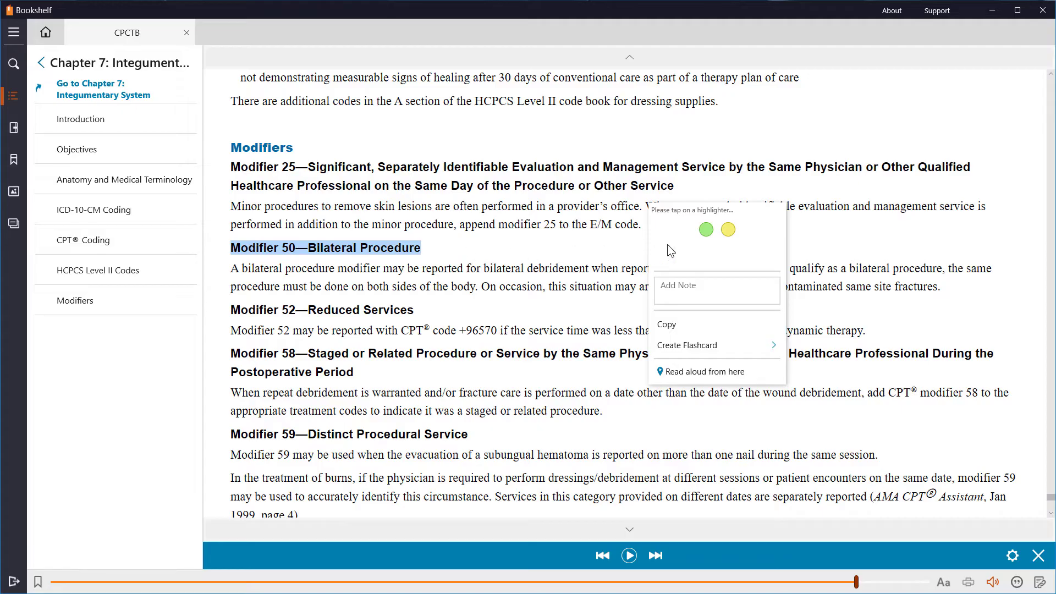
click(706, 230)
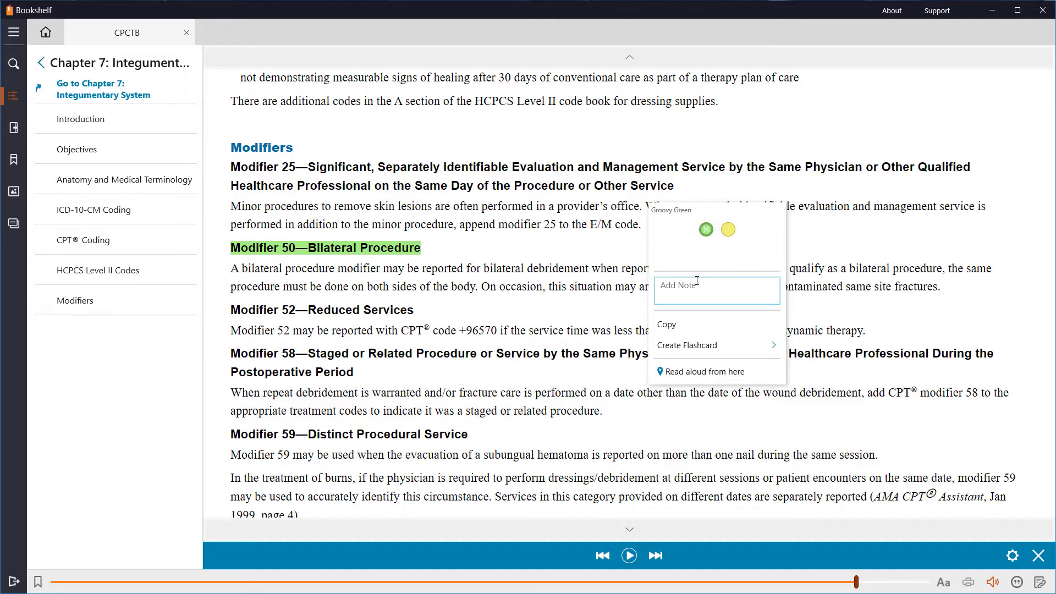
text(Study)
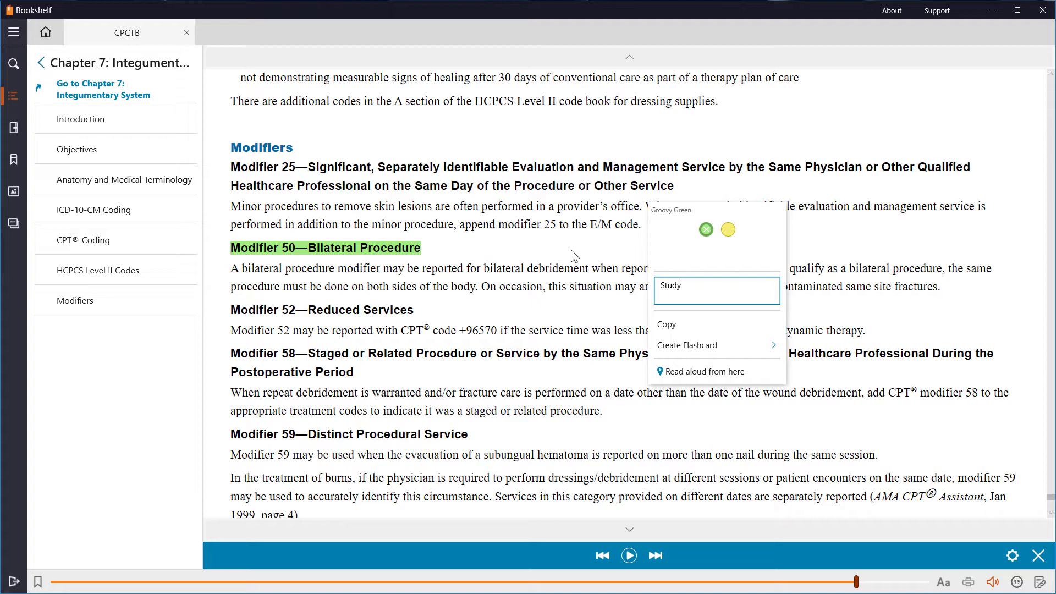
text( this)
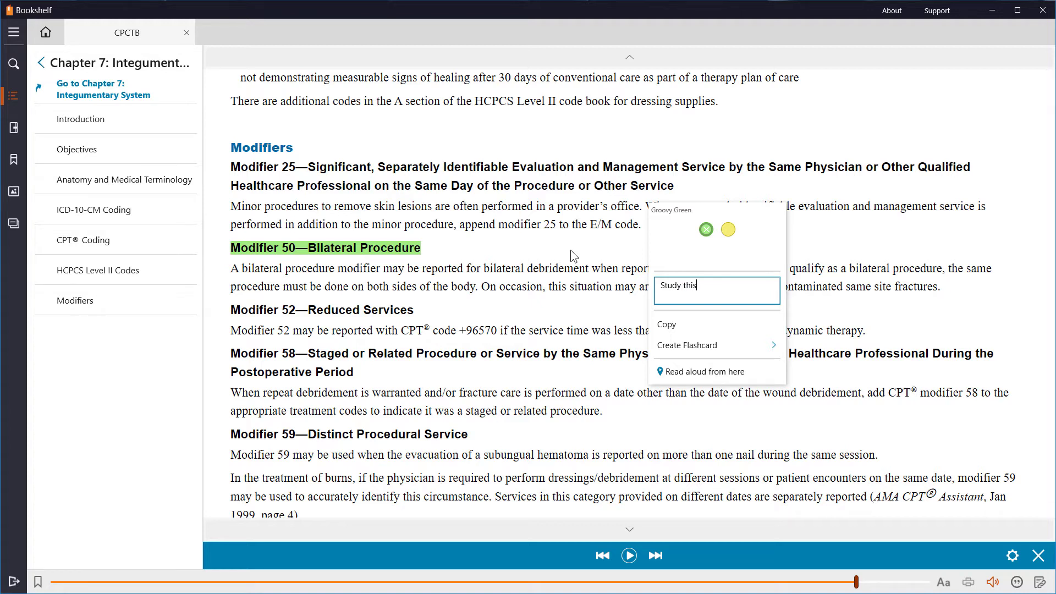
click(568, 251)
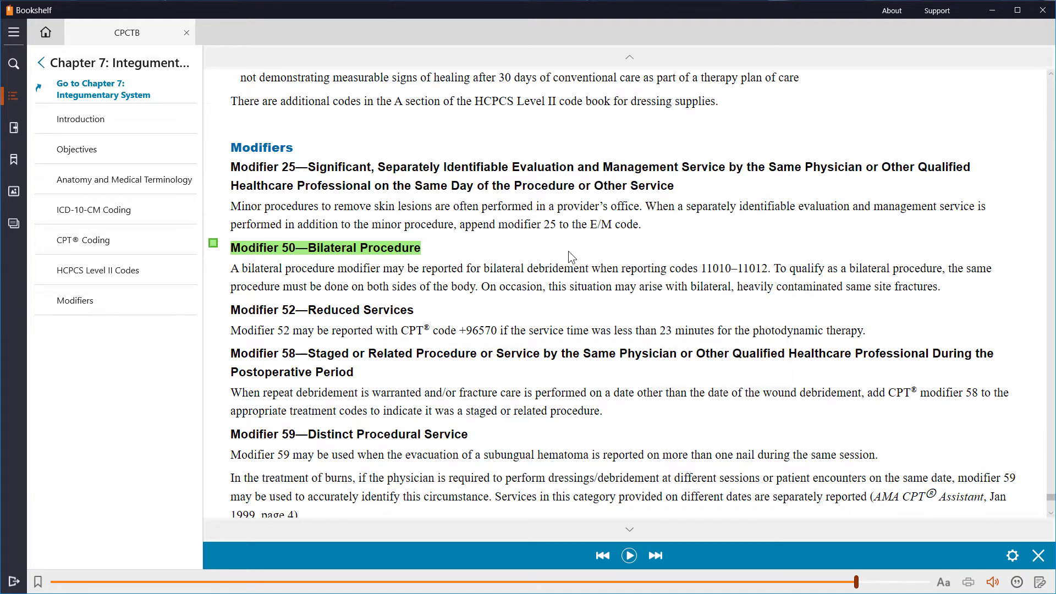
click(214, 244)
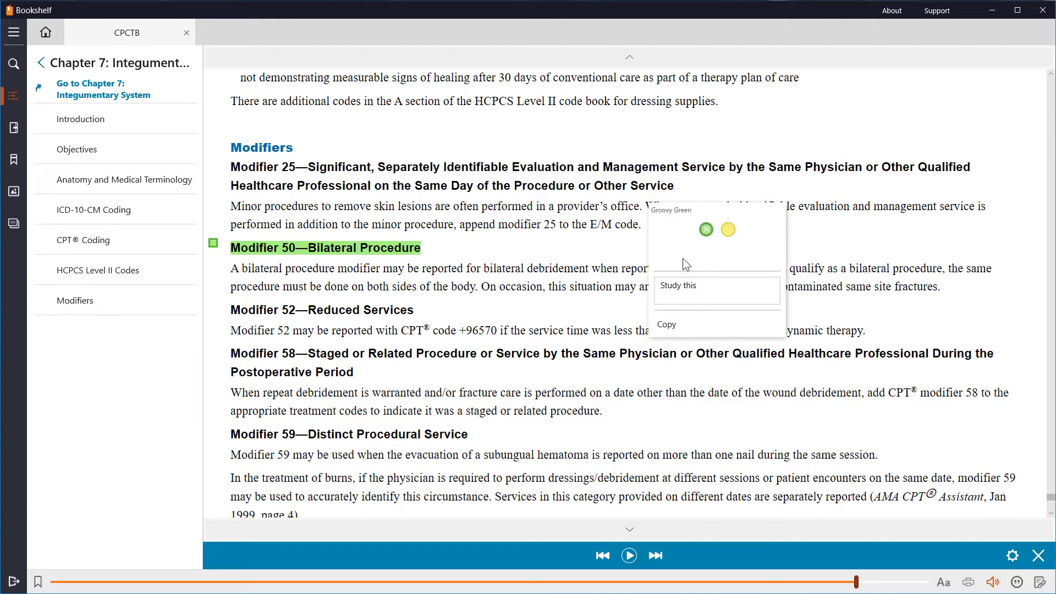
click(451, 253)
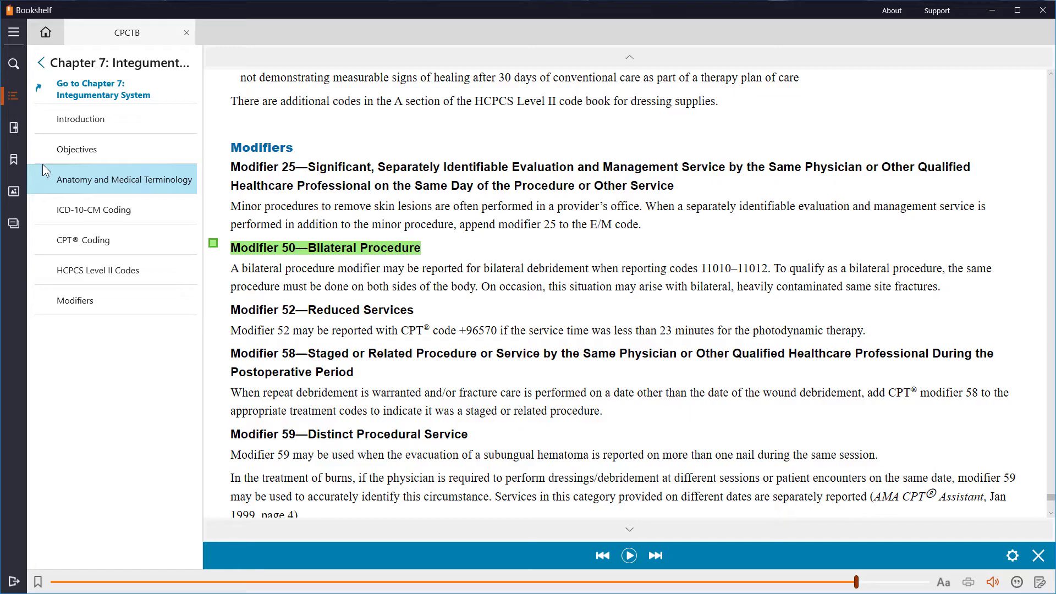
Step: From the Notebook, jump to the Modifier 50 highlight and open the highlighter colours list
click(13, 136)
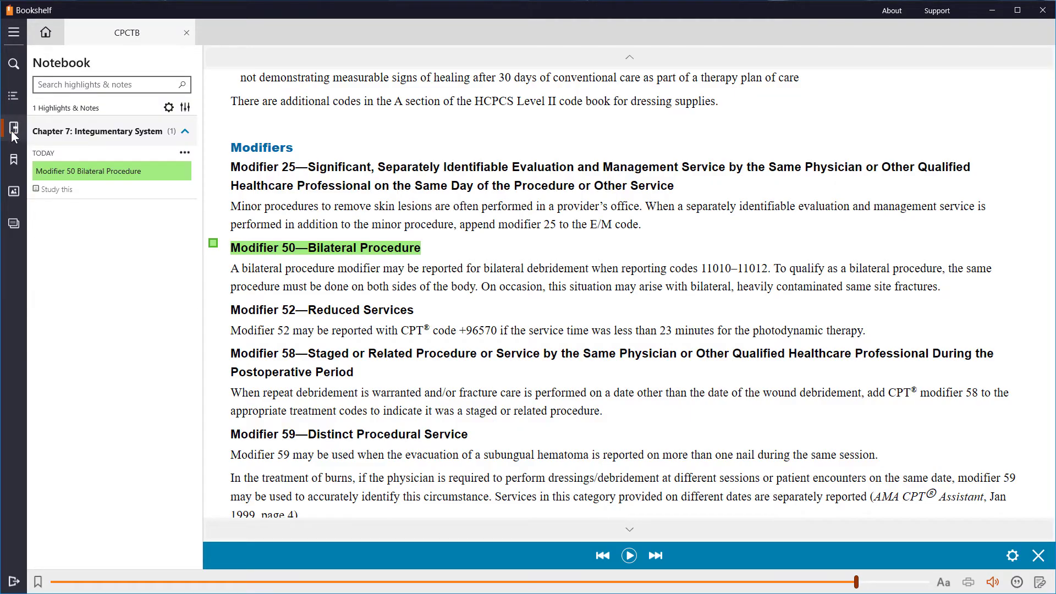
click(94, 170)
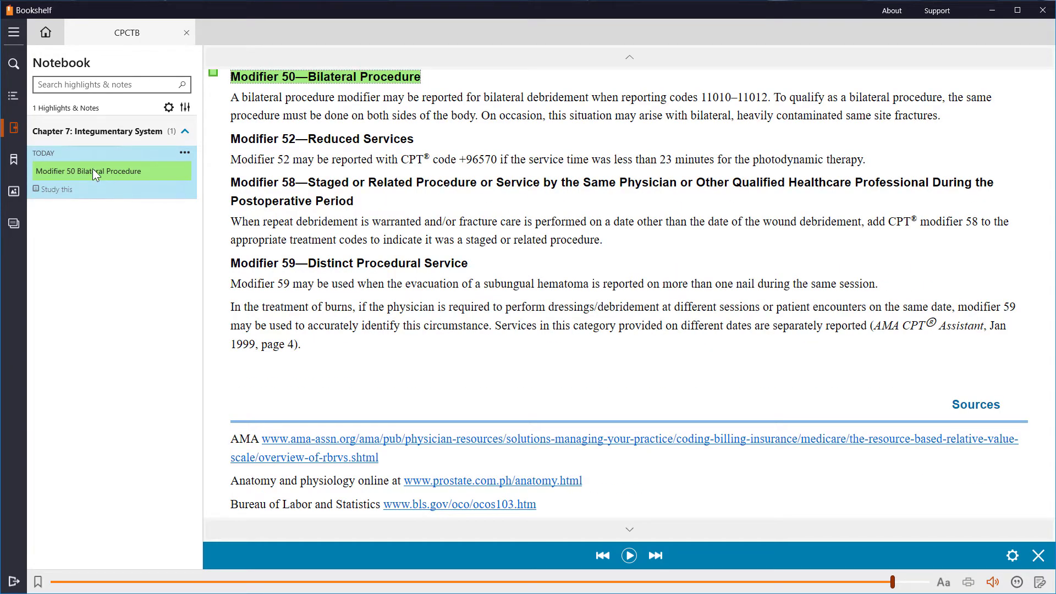
click(184, 152)
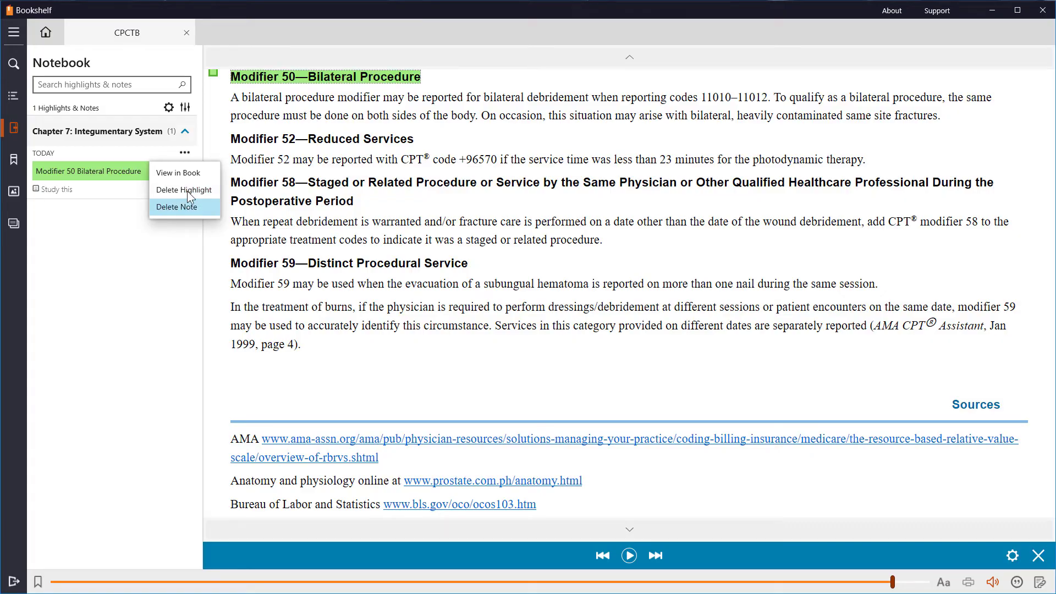
click(168, 108)
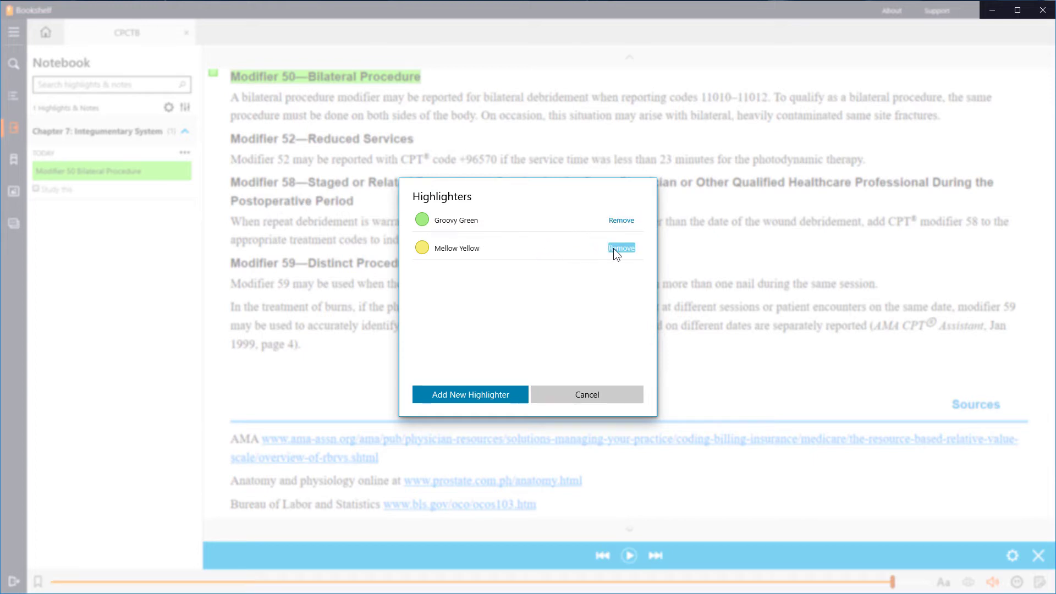
Step: Create and save a new purple highlighter named Playful Purple
click(506, 393)
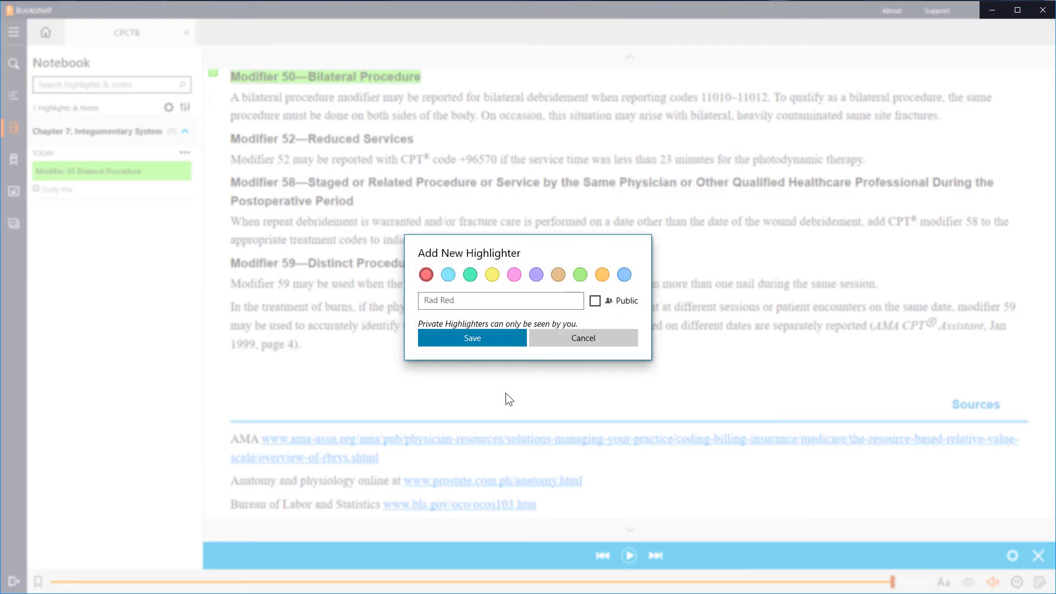
click(448, 275)
click(536, 275)
click(488, 338)
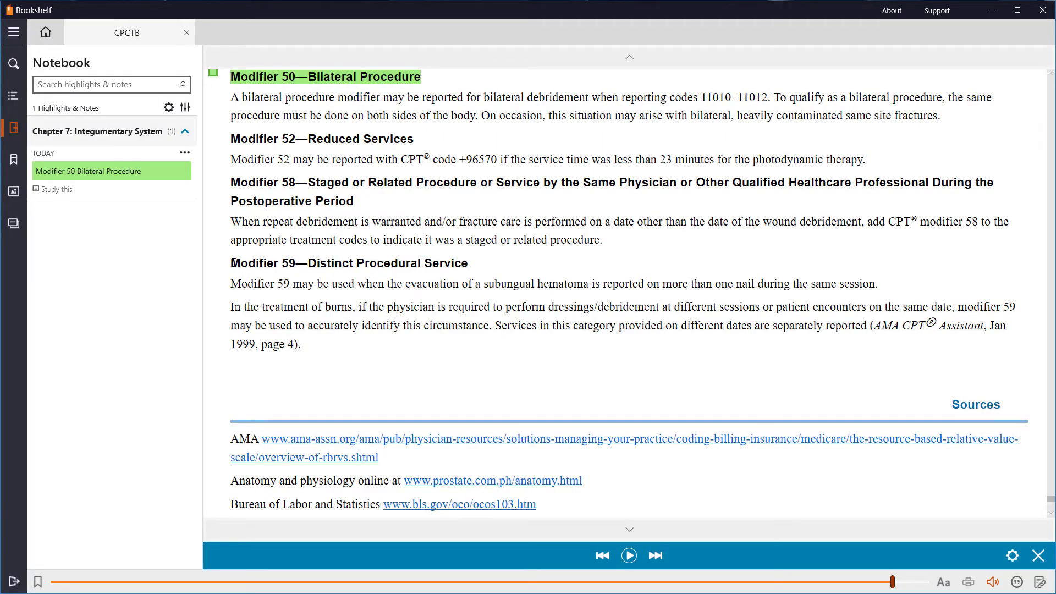
Step: Highlight the Modifier 59—Distinct Procedural Service heading in Playful Purple with the note 'Study this'
drag(231, 263, 467, 264)
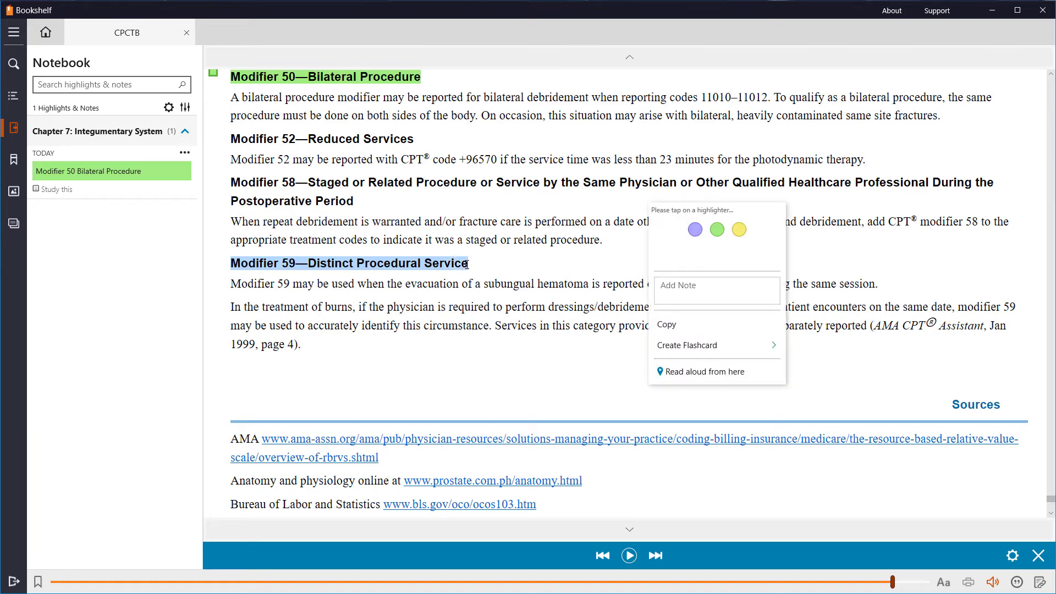
click(694, 230)
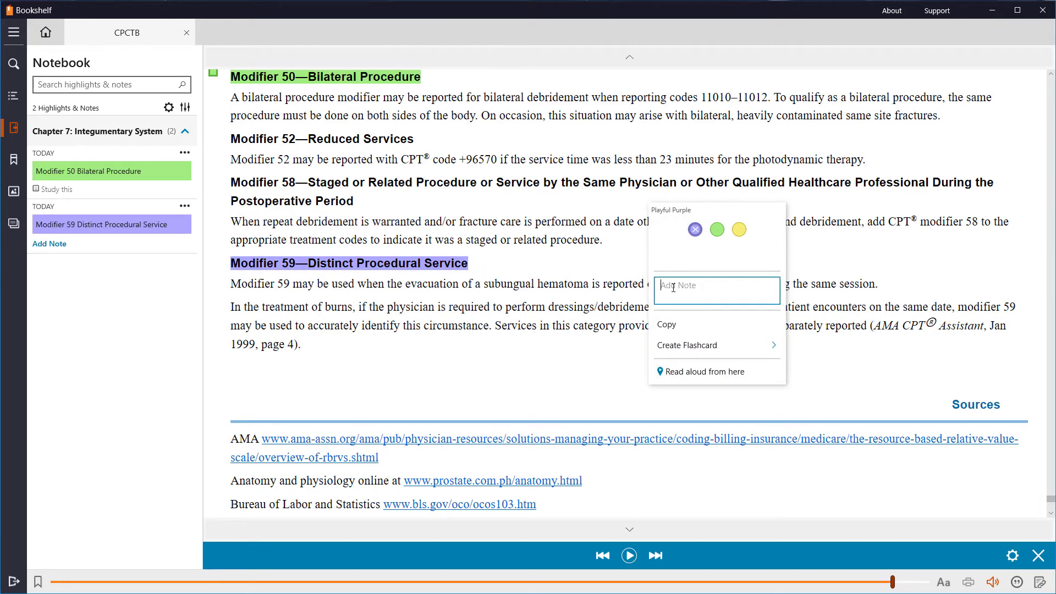
text(Stu)
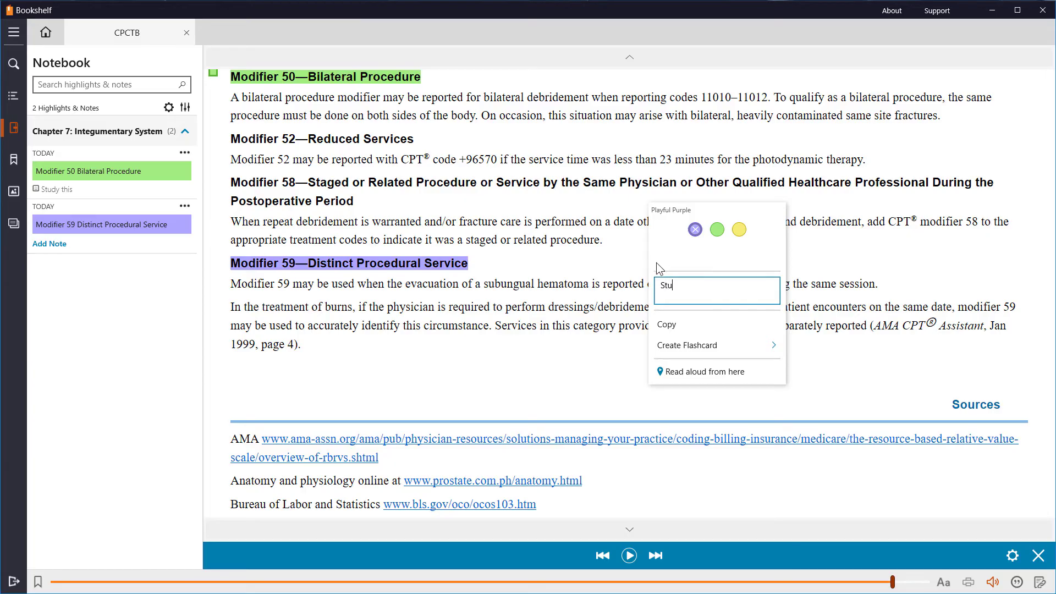
text(dy this)
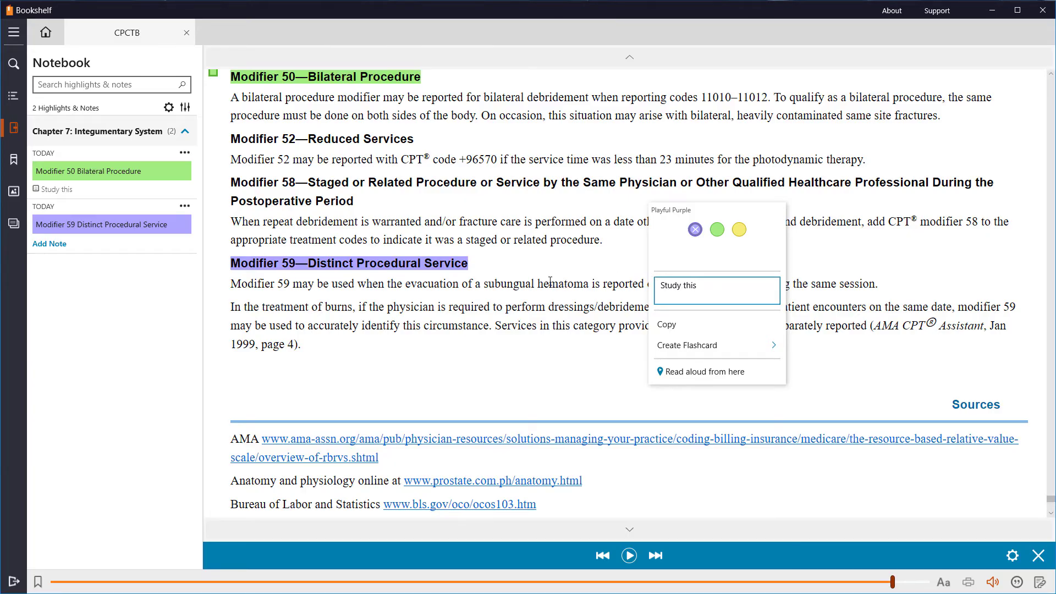
click(461, 348)
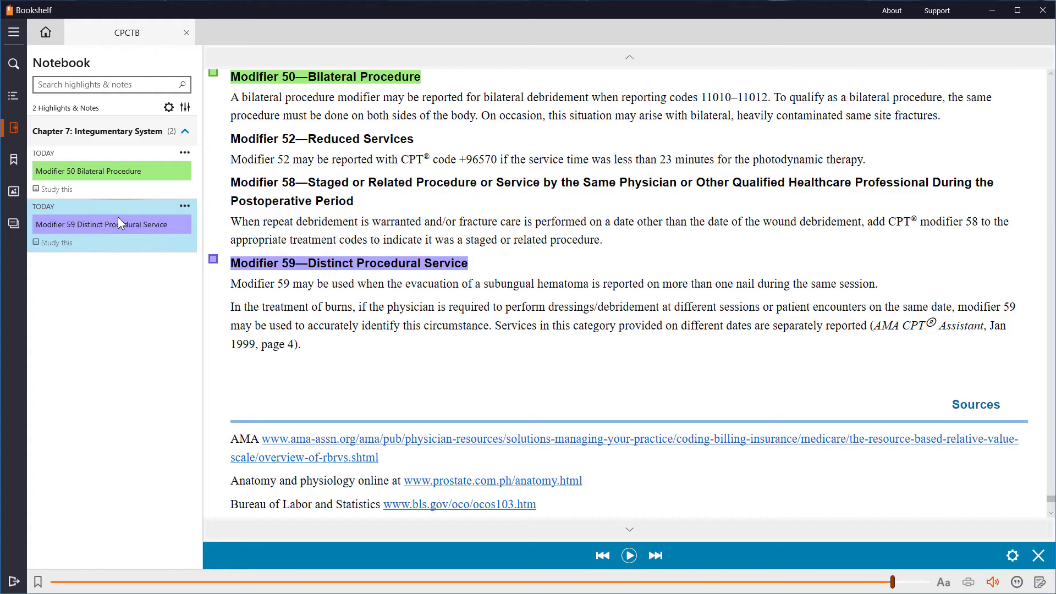
Step: Display the Chapter 7 burn-depth figure from the Figures panel, view it enlarged, then close the enlargement
click(12, 161)
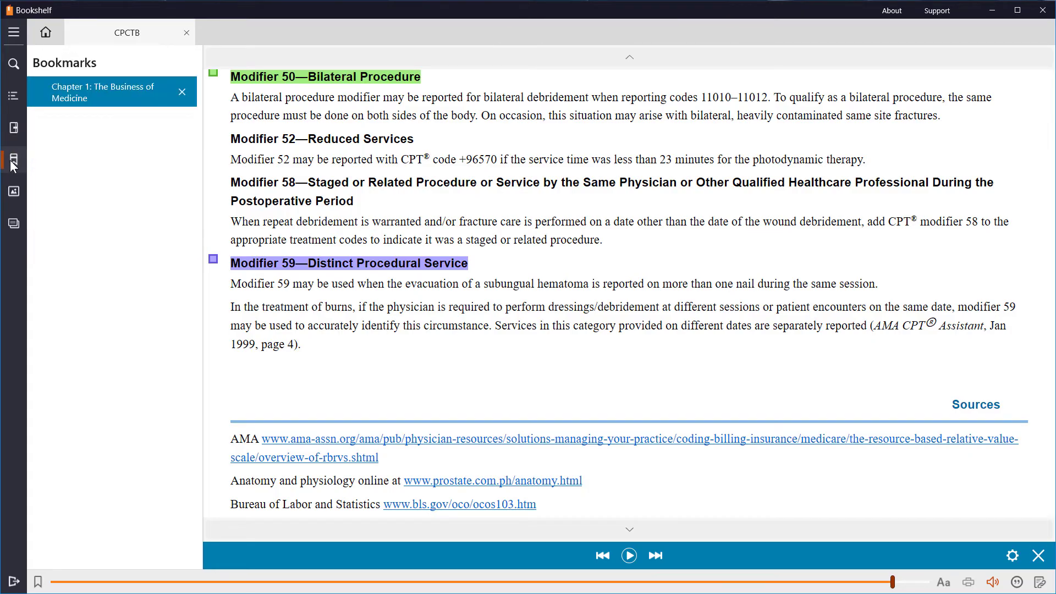
click(18, 192)
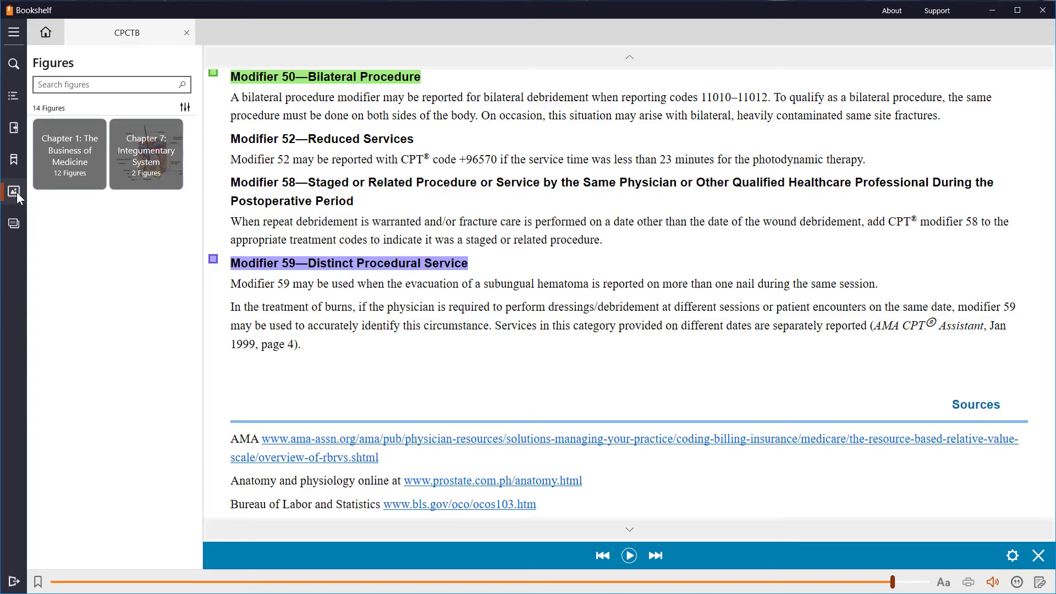
click(147, 161)
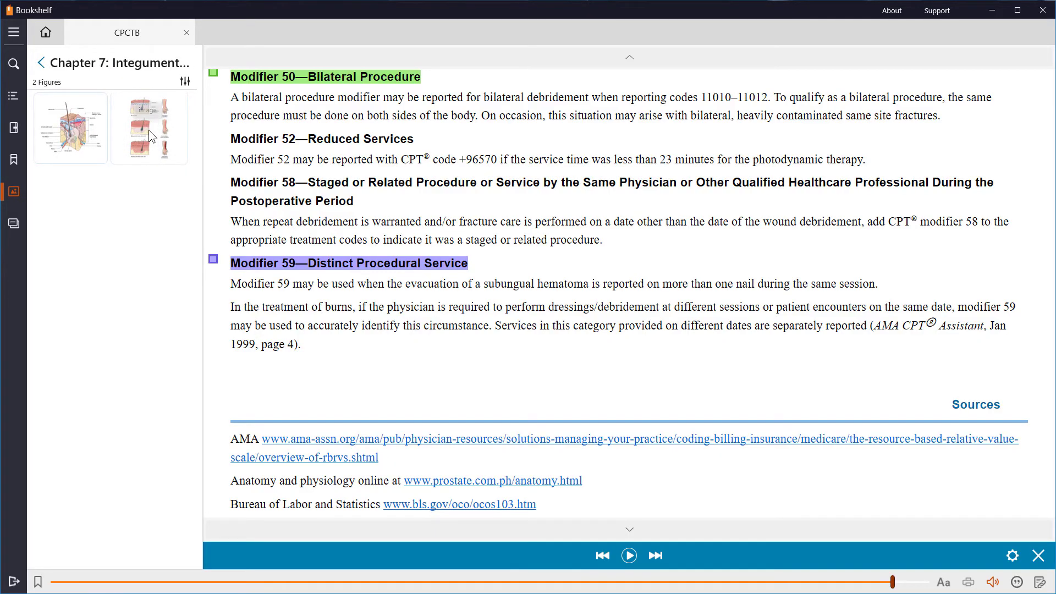
click(149, 130)
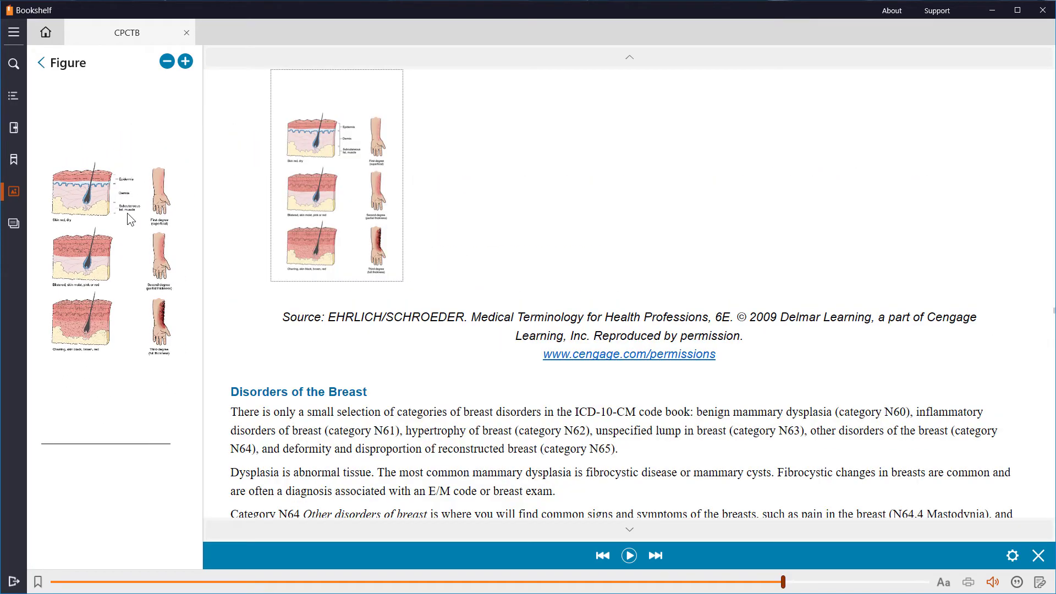
click(349, 189)
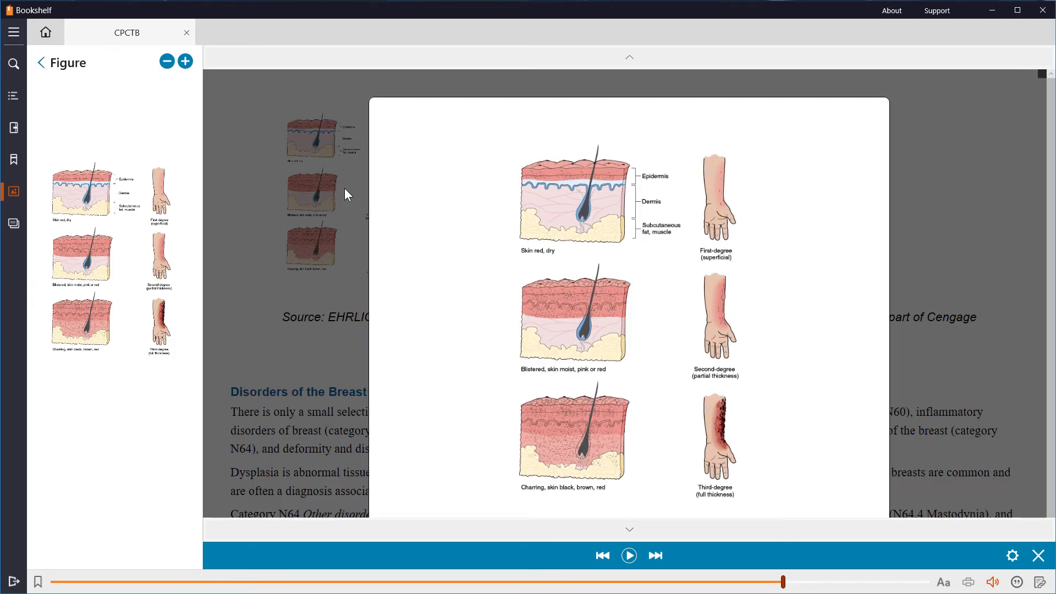
click(553, 263)
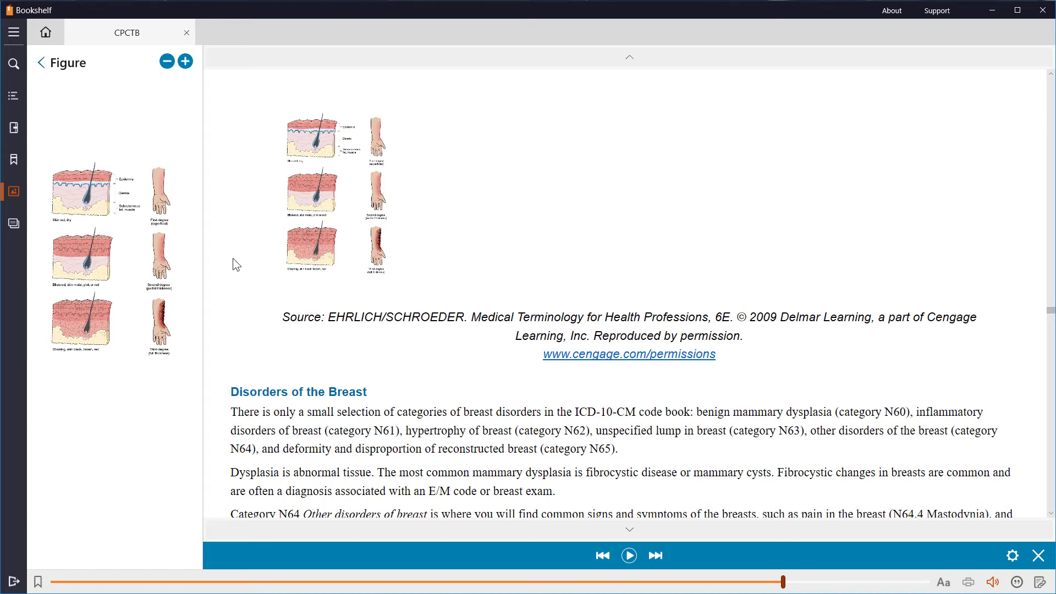
Step: Create a new flashcard deck named 'Anatomy'
click(13, 225)
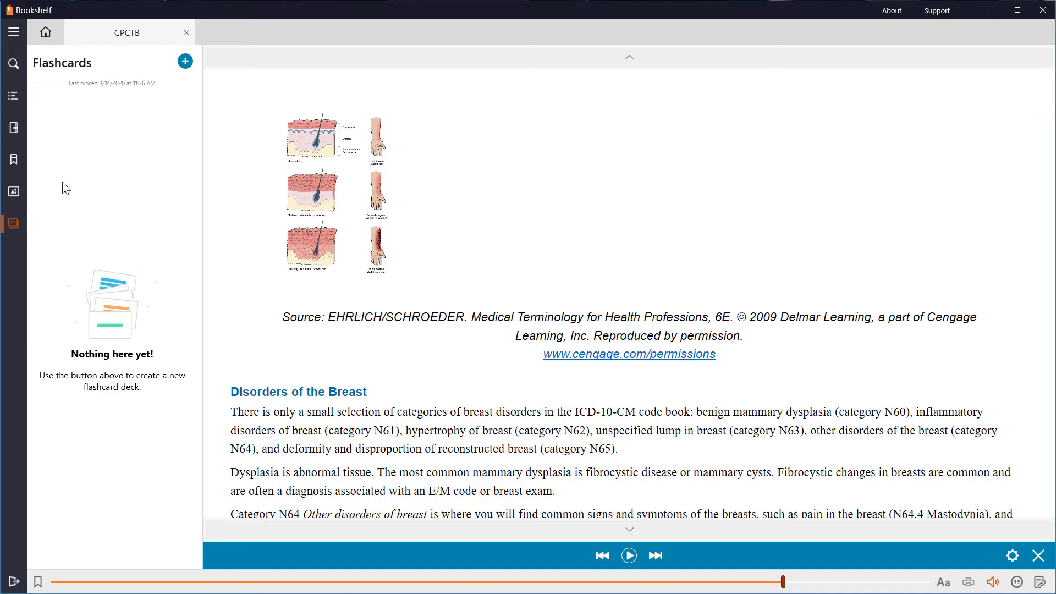
click(185, 62)
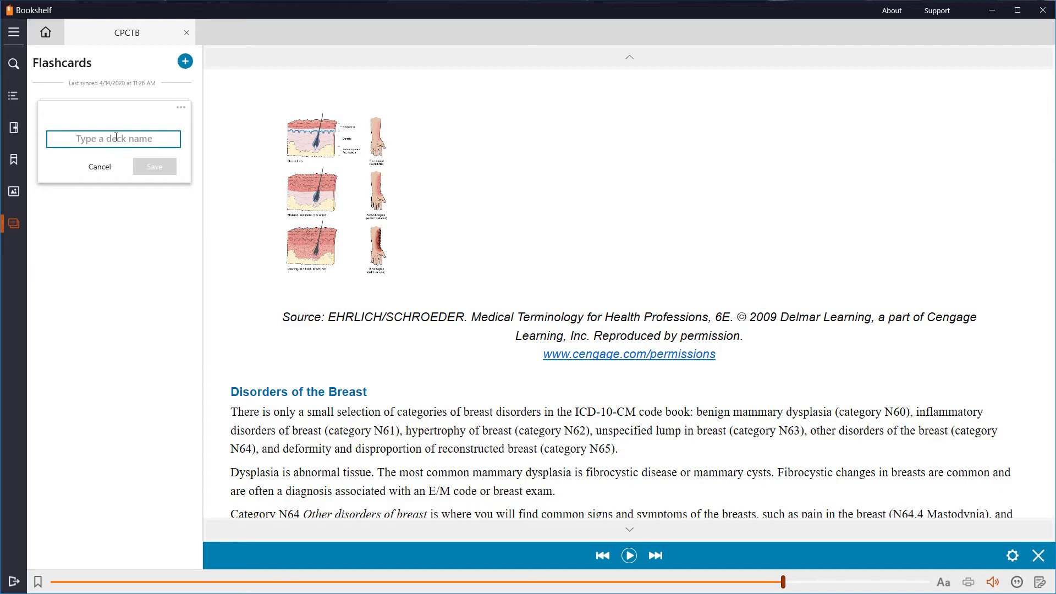
text(Anatomy)
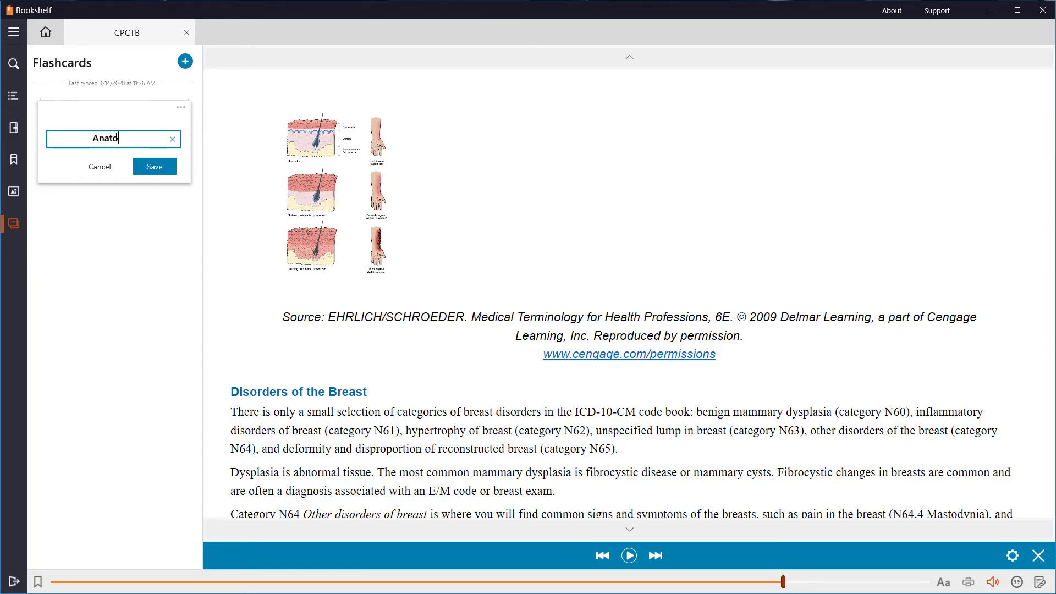
click(143, 167)
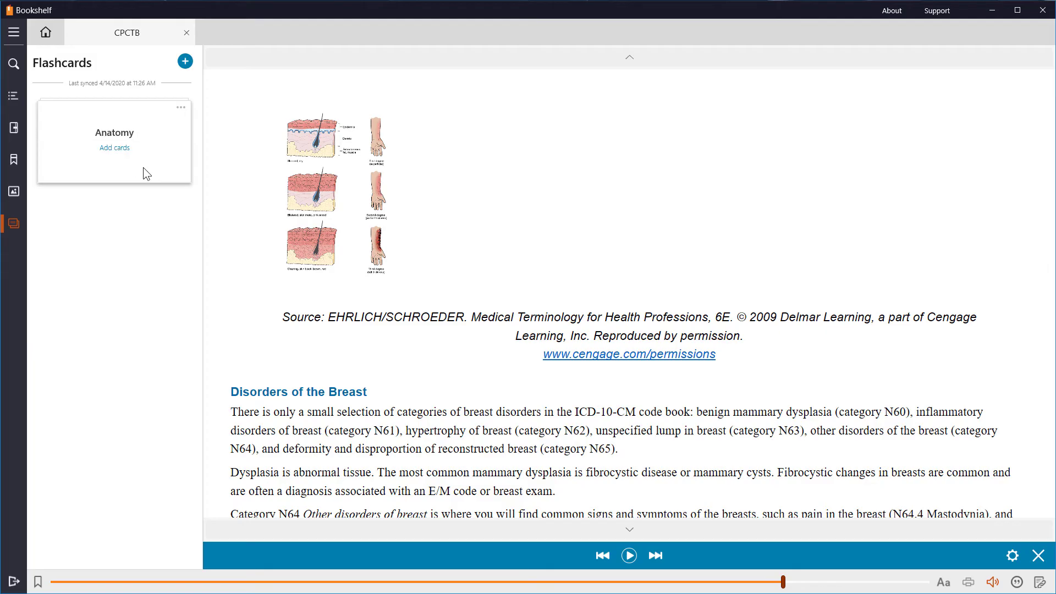
Step: Add a card with the Chapter 7 skin-layers figure in front and 'Skin layers' on the back, then start studying
click(115, 148)
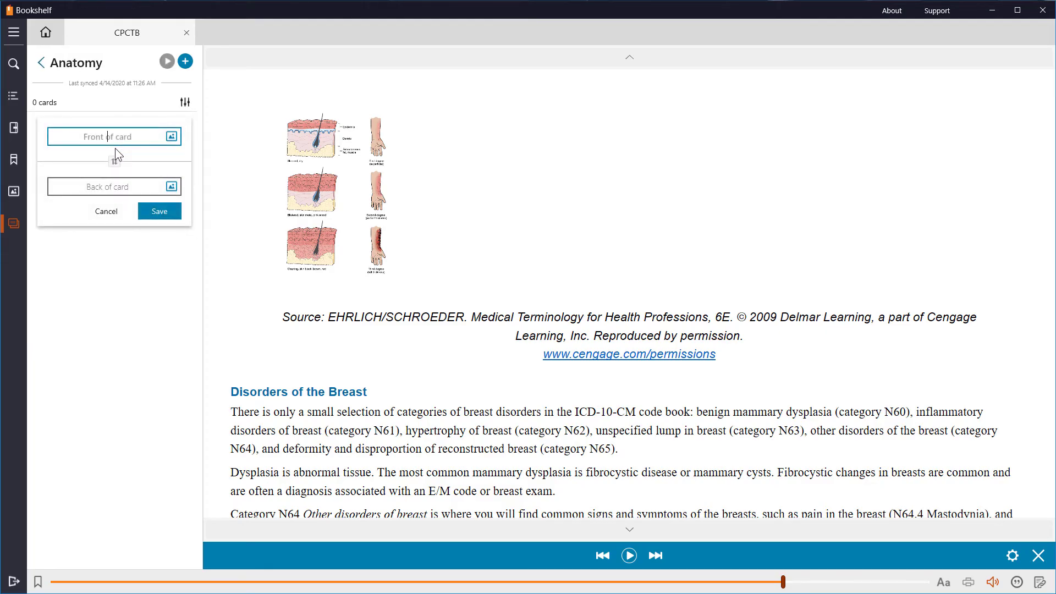
click(172, 136)
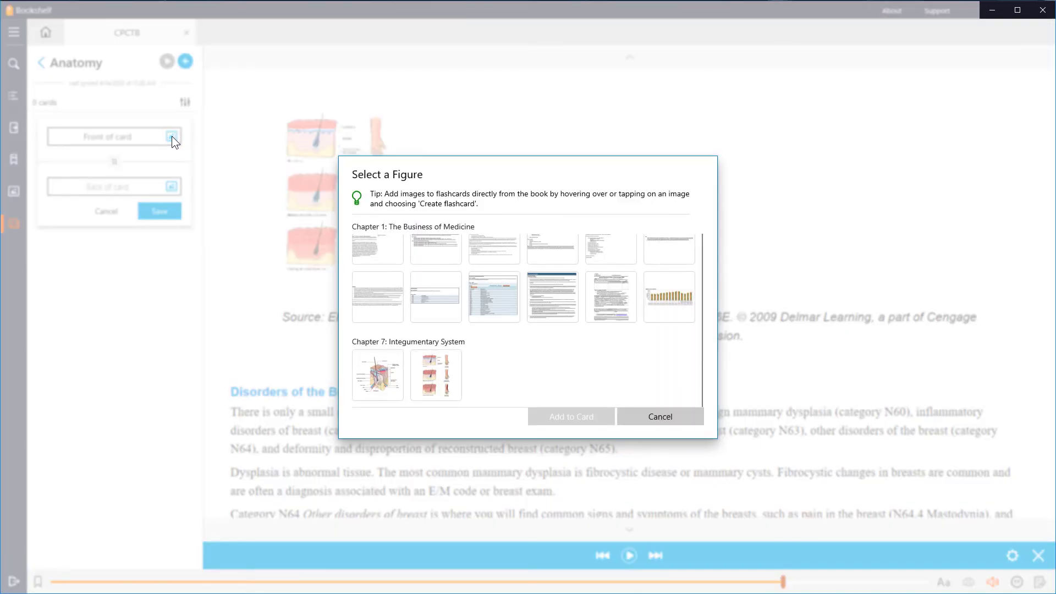
click(381, 372)
click(570, 419)
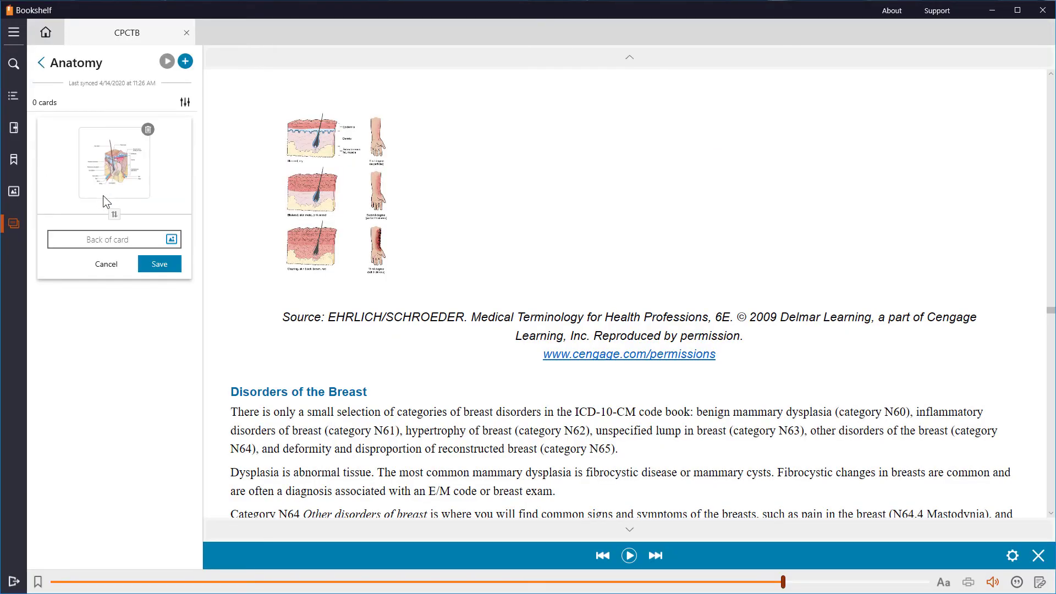
click(108, 239)
text(Skin layers)
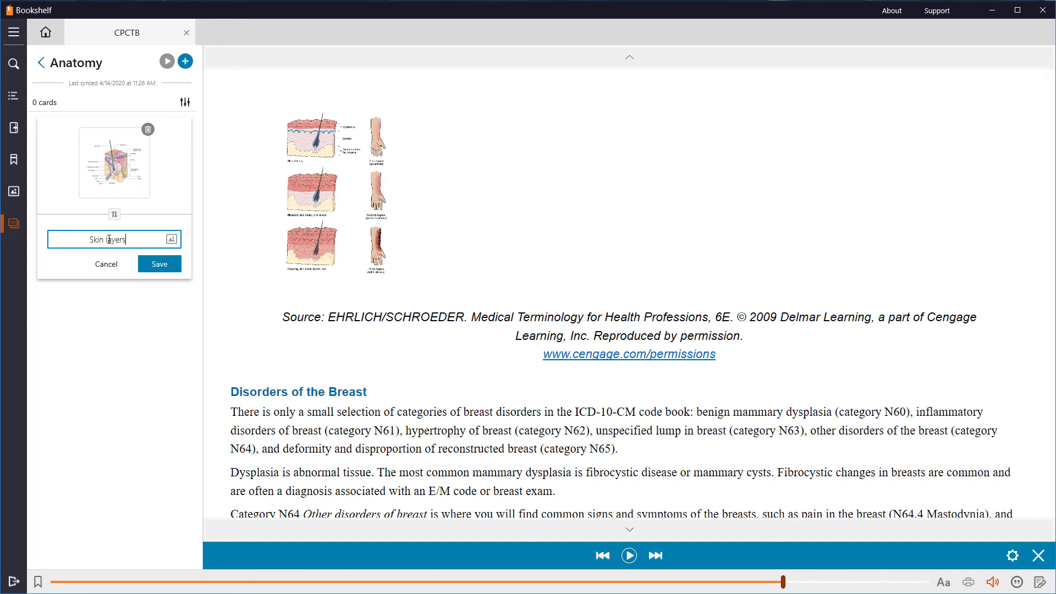
click(144, 262)
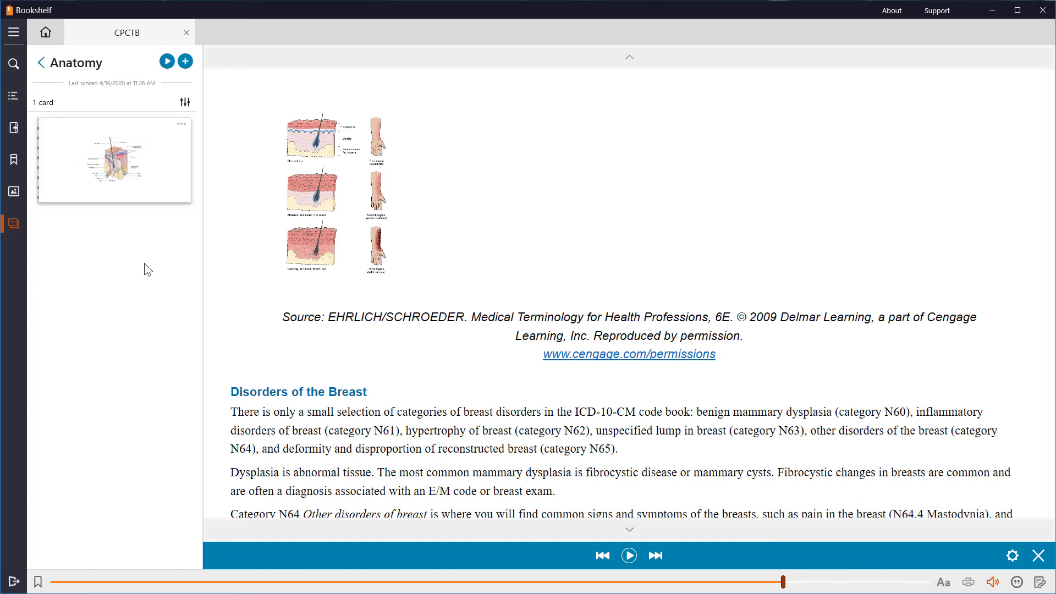
click(120, 163)
click(166, 61)
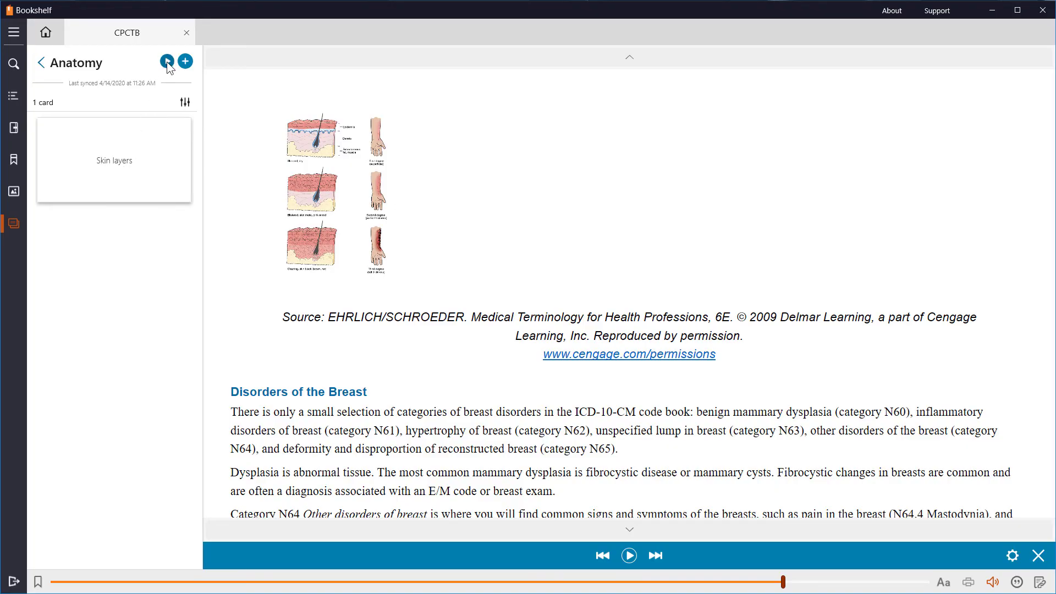
Step: Review the single Anatomy card, mark it as known, and finish the review session
click(529, 302)
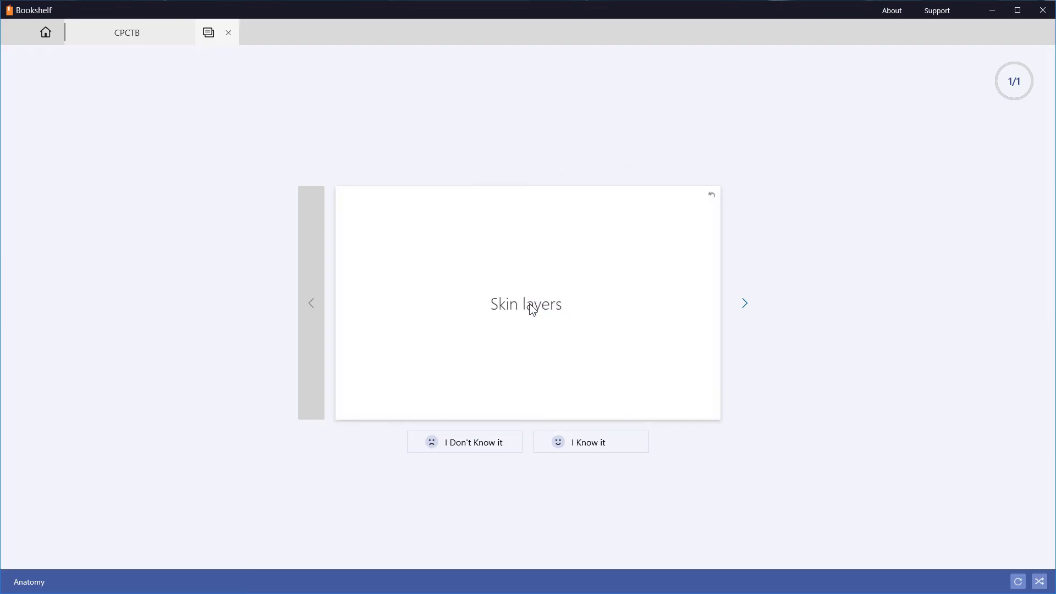
click(529, 304)
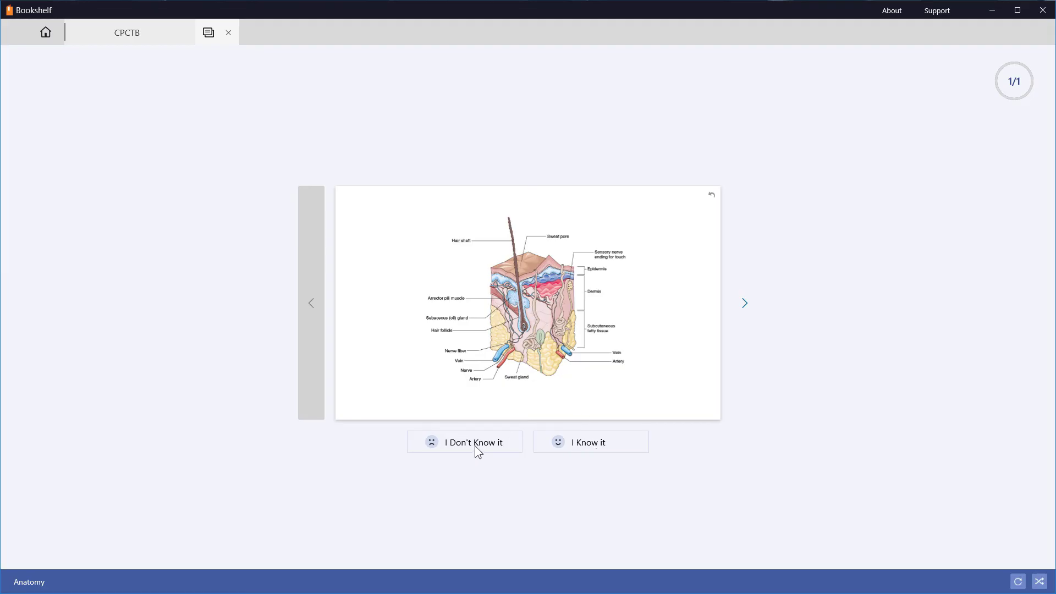
click(606, 442)
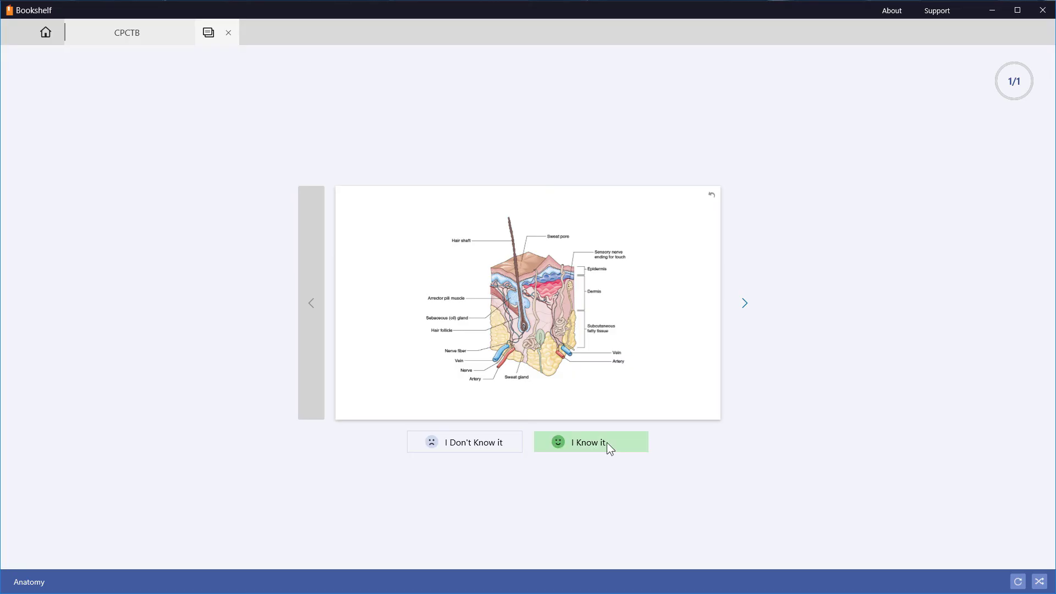
click(746, 303)
click(536, 366)
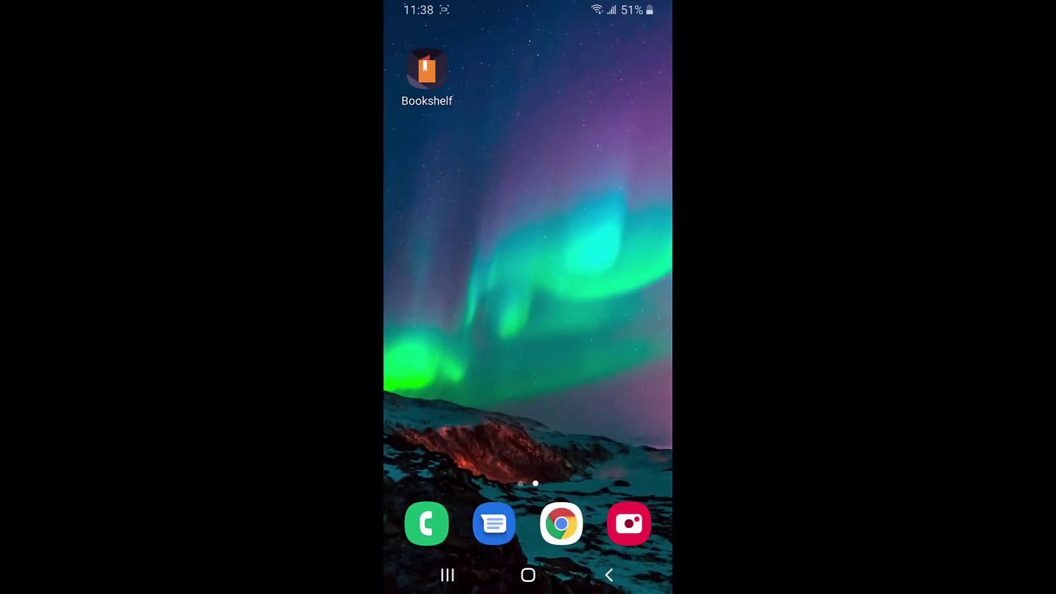
click(426, 69)
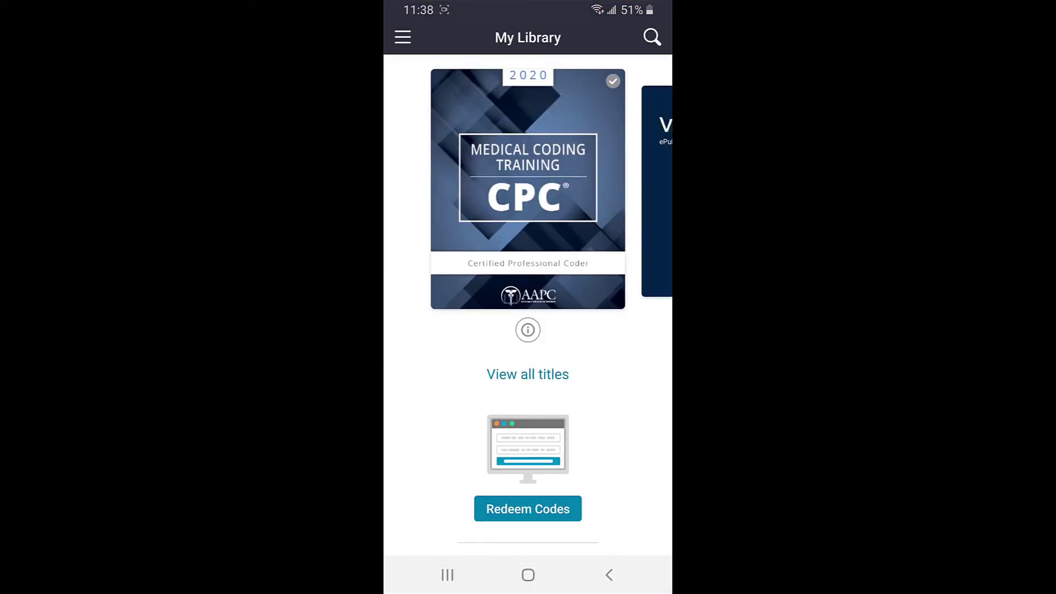
Step: In the mobile app, open the CPC book's Notebook and go from the Modifier 50 highlight to the Modifier 59 highlight
click(516, 270)
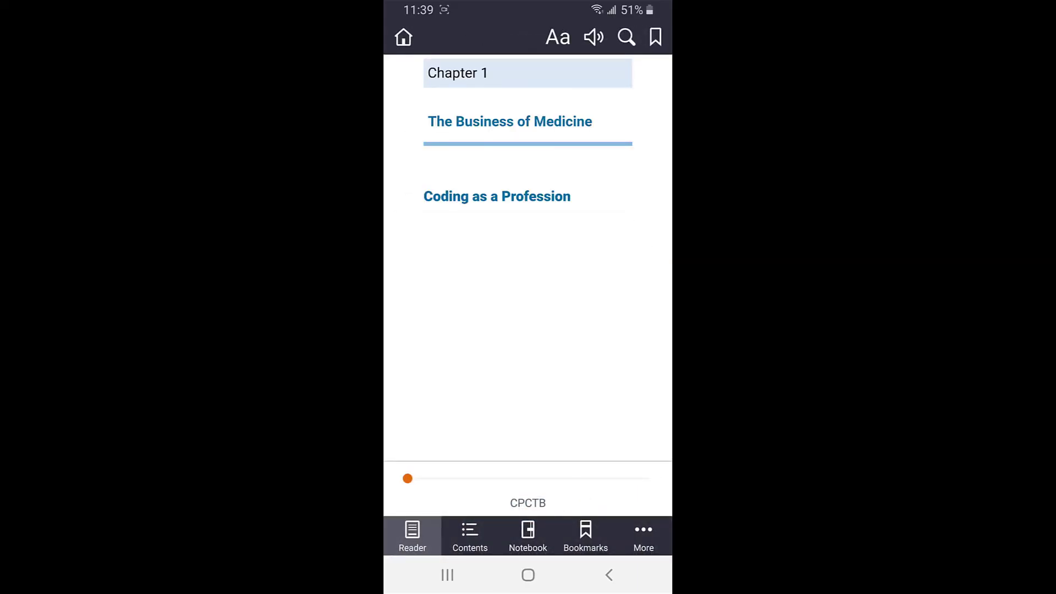
scroll(527, 258, down, 10)
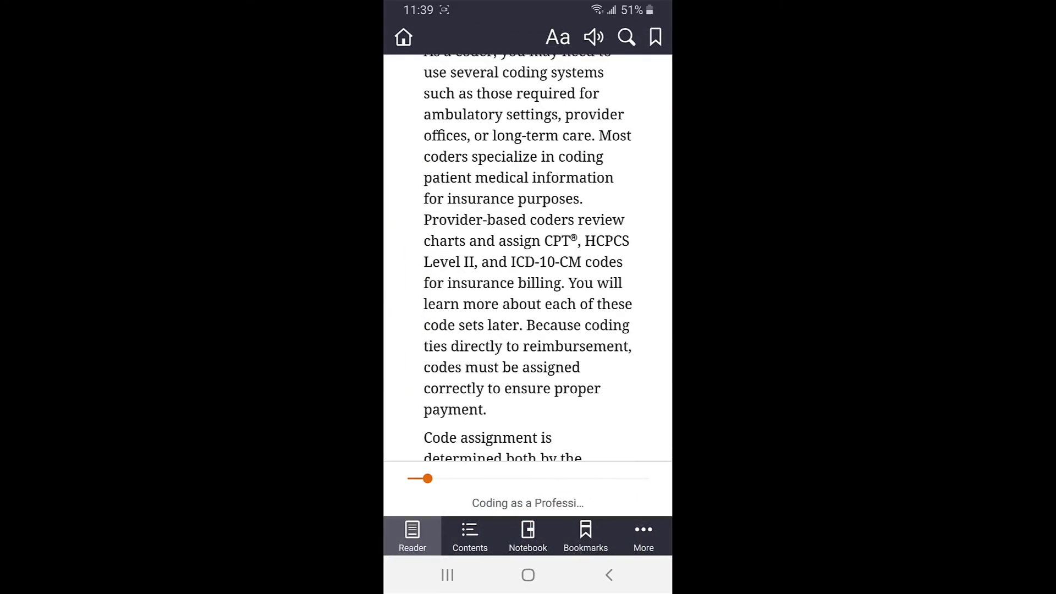
click(528, 536)
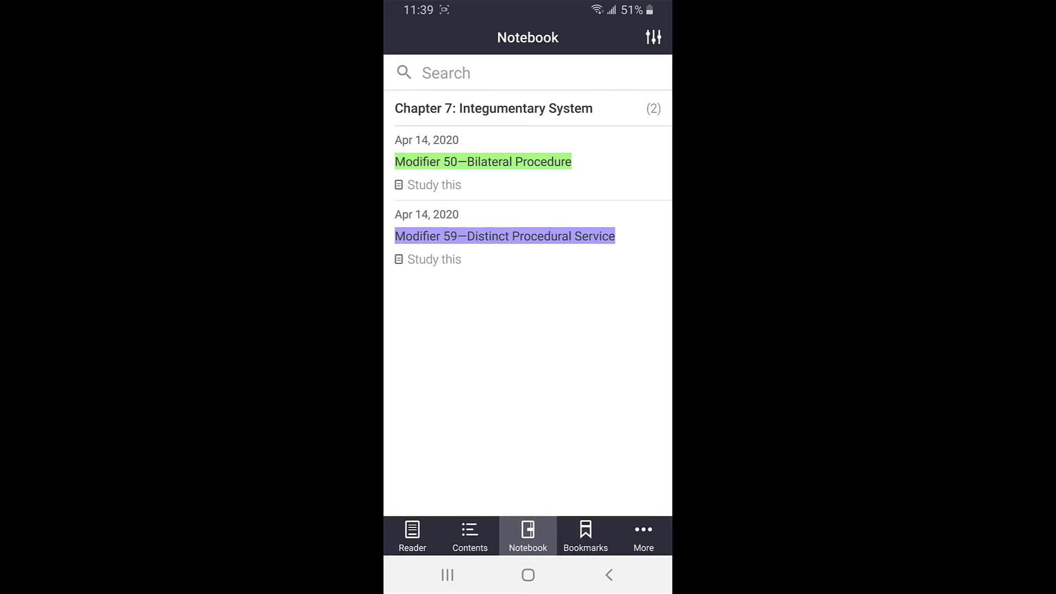
click(483, 161)
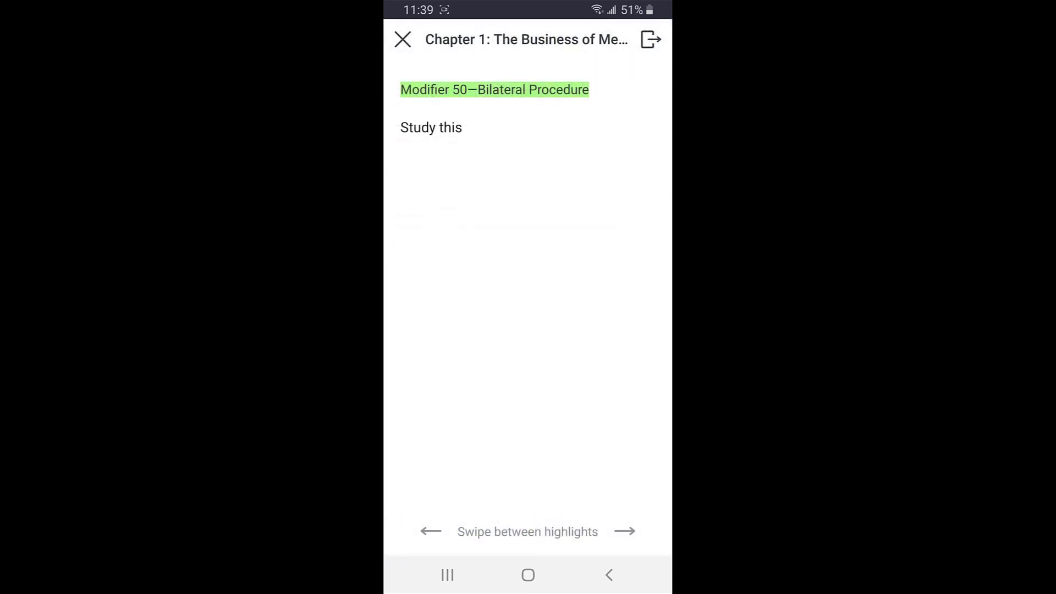
click(494, 89)
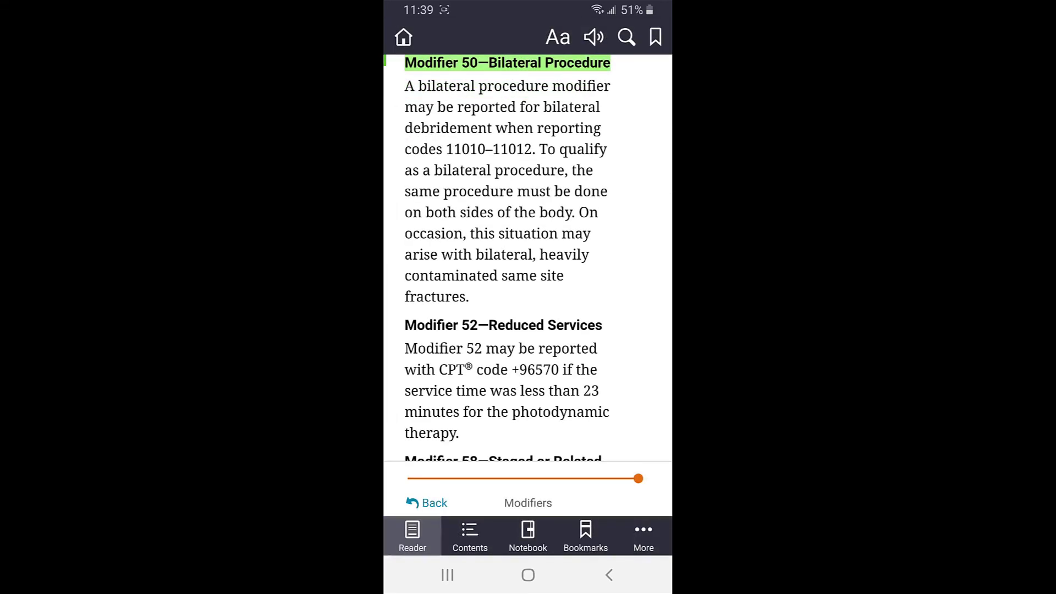
scroll(506, 258, down, 1)
scroll(505, 258, down, 7)
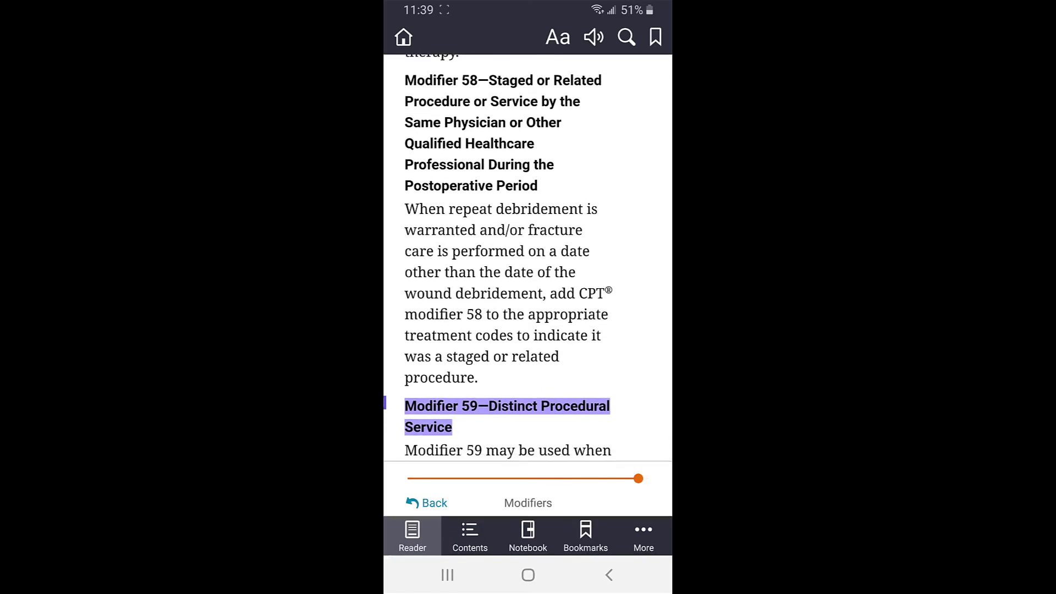
click(494, 358)
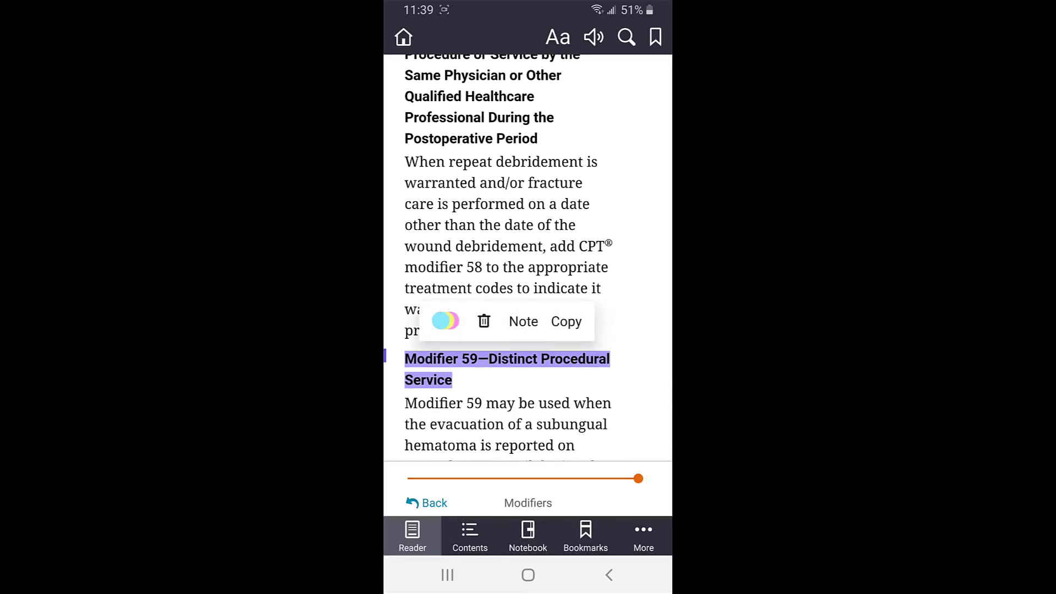